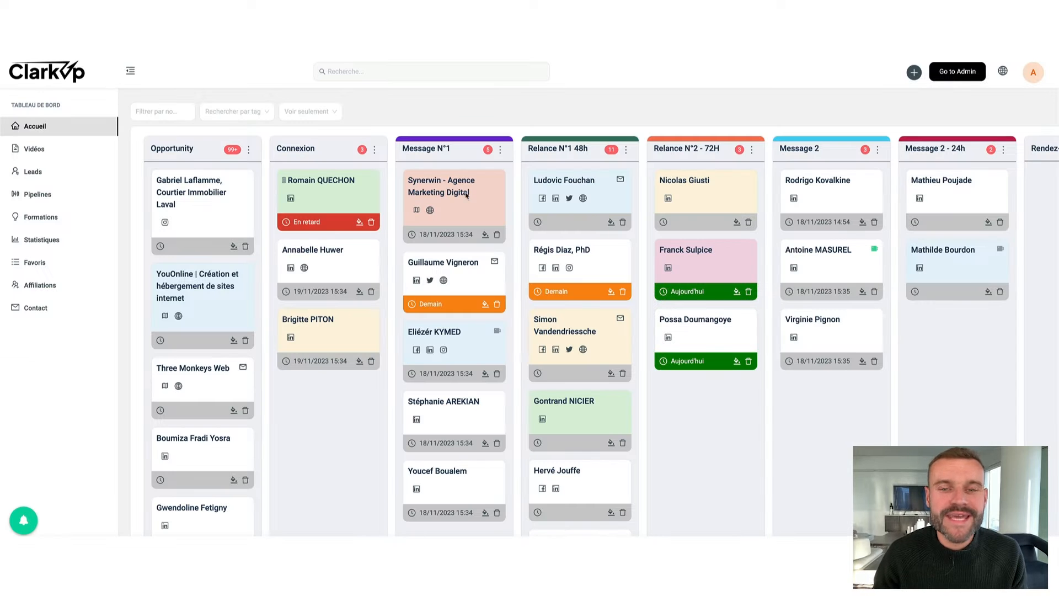
- Look over the prospecting board's pipeline columns, from Opportunity through to Rendez-vous
scroll(589, 236, "right", 1)
scroll(589, 236, "right", 5)
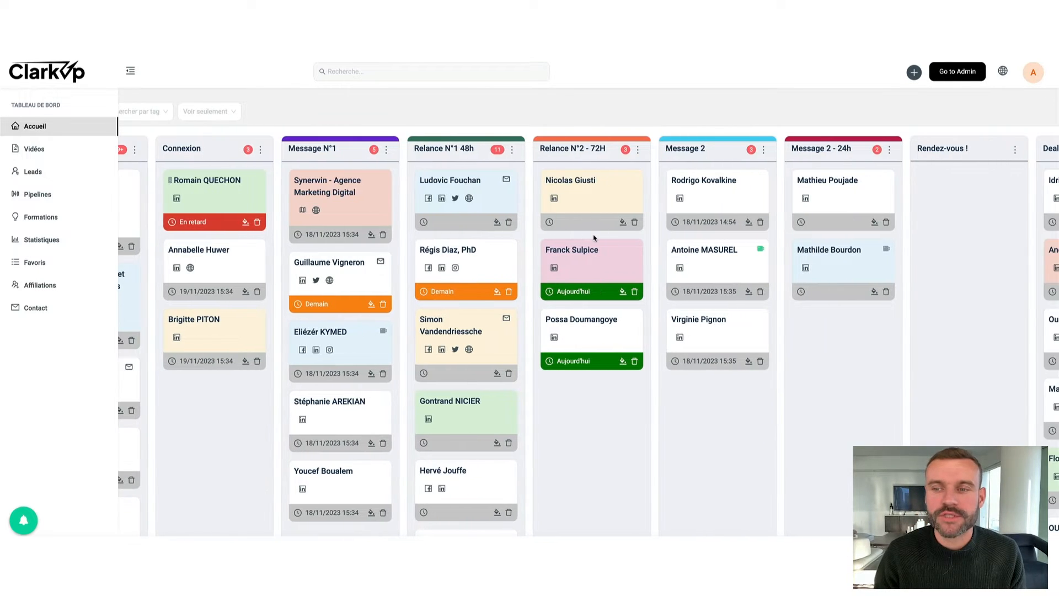
scroll(596, 237, "left", 3)
scroll(599, 237, "left", 4)
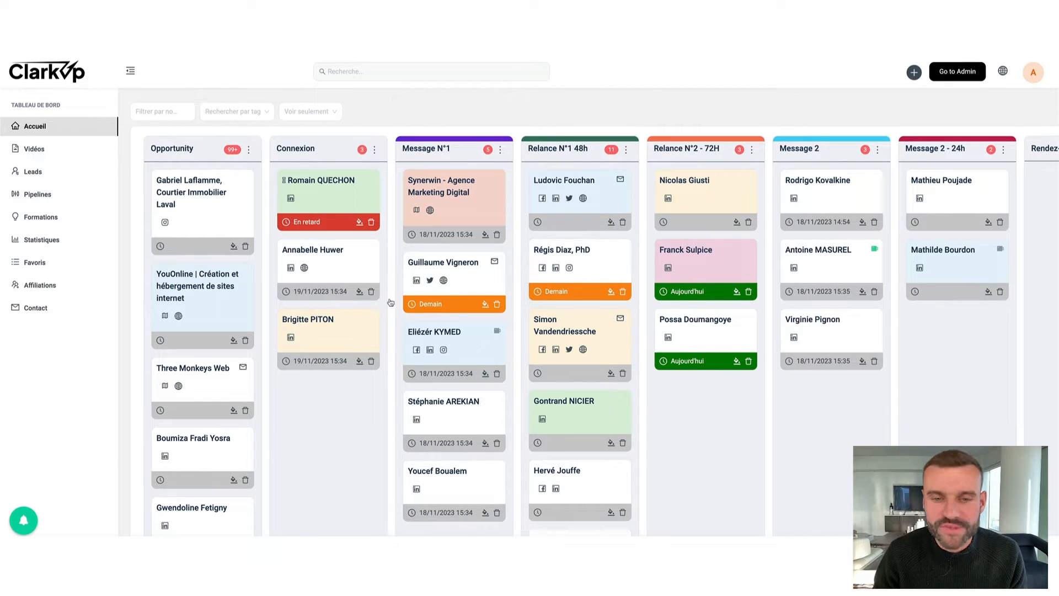
- Browse the ClarkUp video library and the leads list
left_click(35, 148)
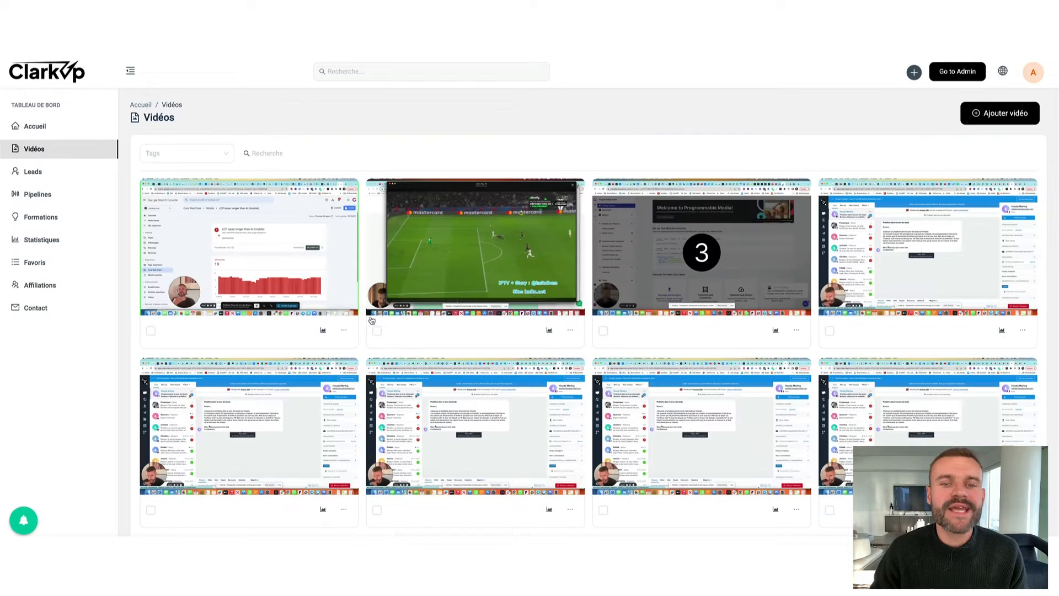
scroll(441, 317, "down", 15)
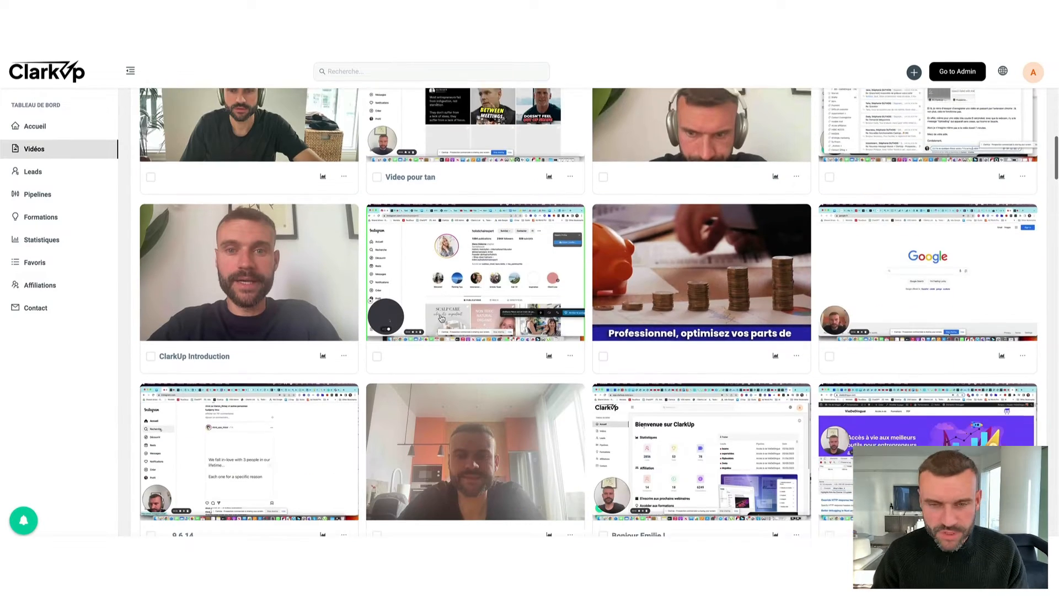
scroll(441, 318, "down", 4)
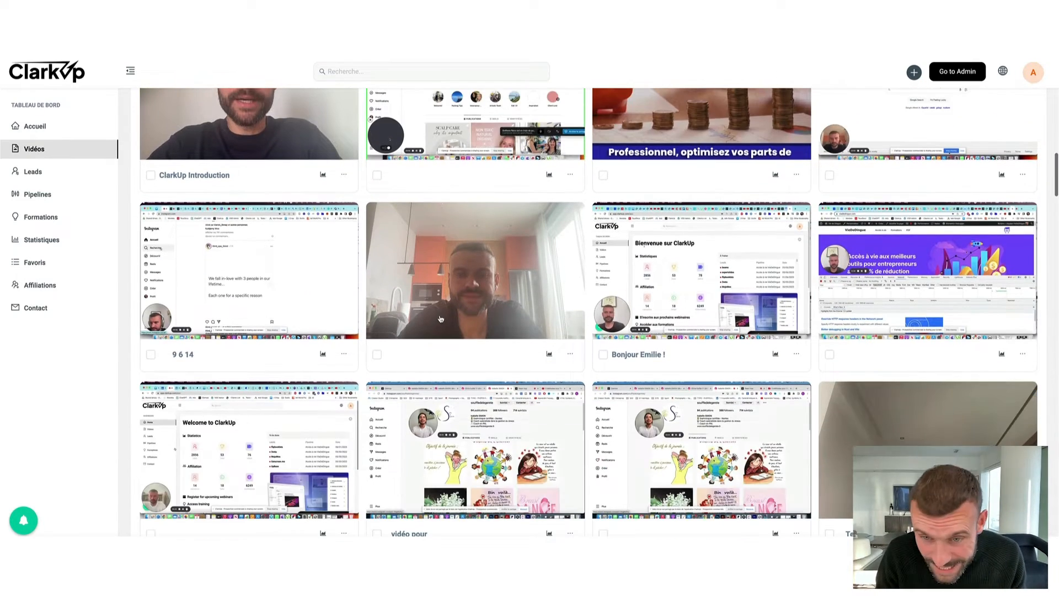
scroll(441, 320, "down", 15)
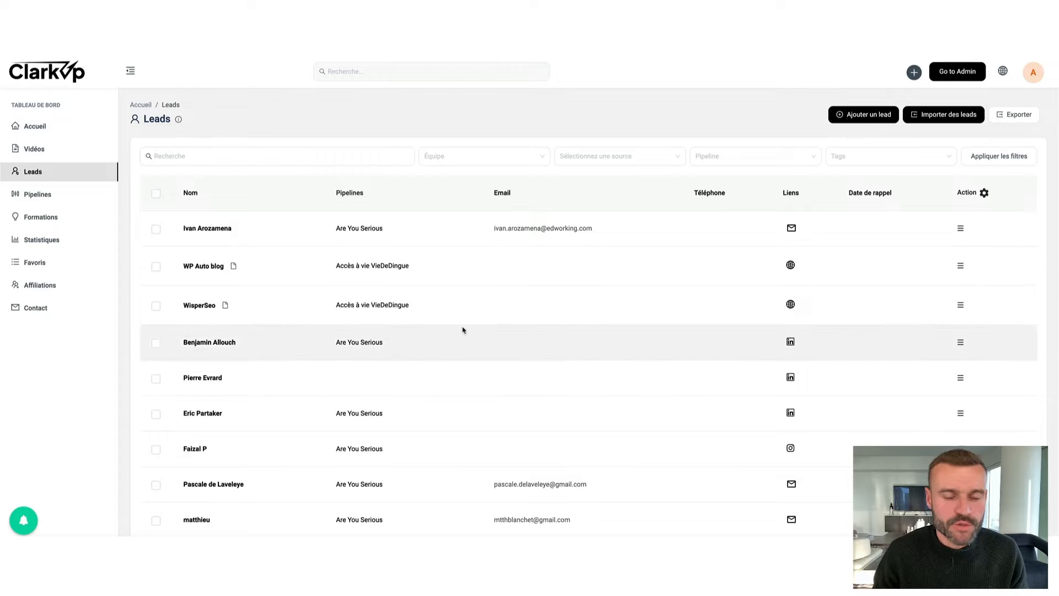
scroll(462, 310, "down", 9)
scroll(460, 312, "up", 10)
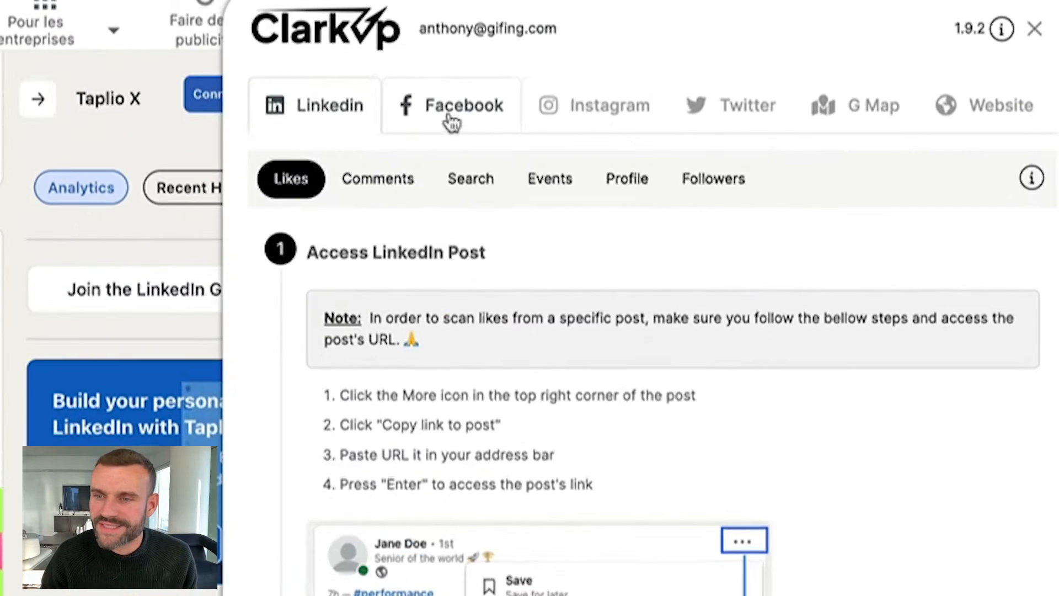
- View the ClarkUp extension's scanning options for Facebook, Instagram, Twitter, G Map and Website
left_click(761, 56)
left_click(604, 126)
left_click(722, 133)
left_click(855, 136)
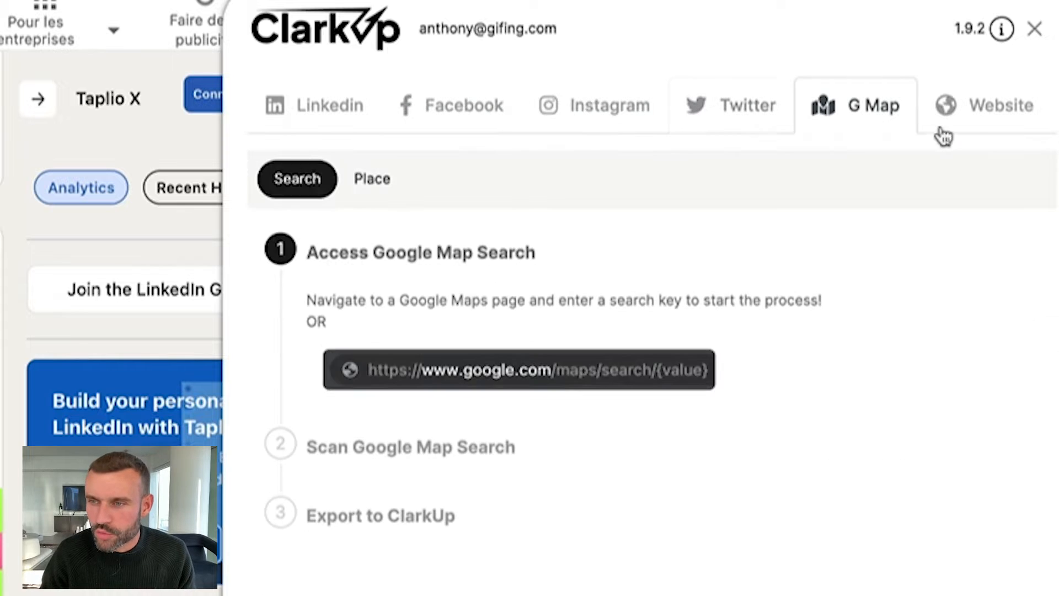
left_click(941, 135)
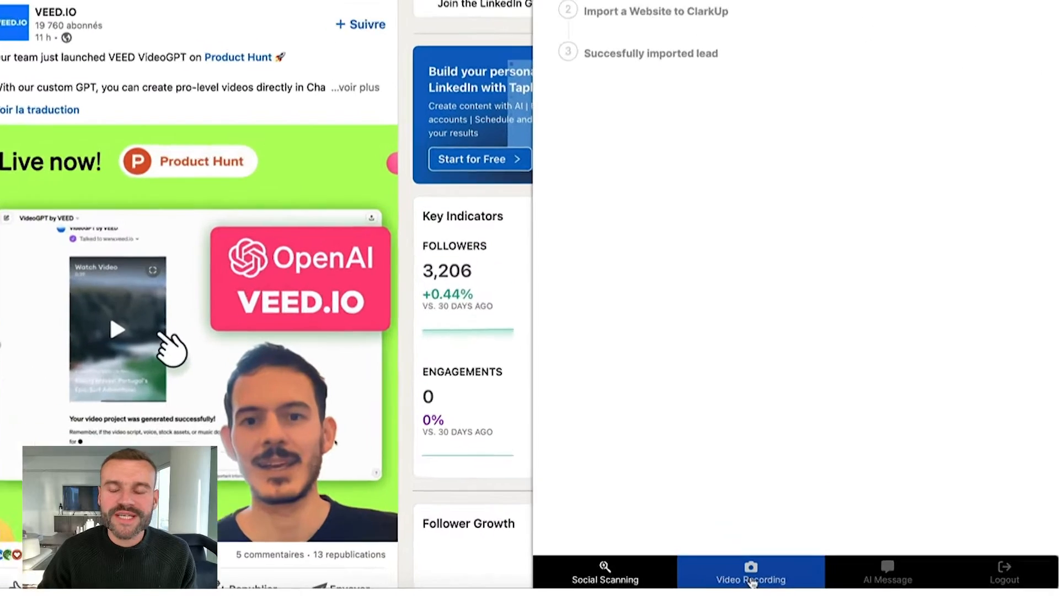
- View the extension's Video Recording and AI Message sections, and return to Social Scanning
left_click(825, 590)
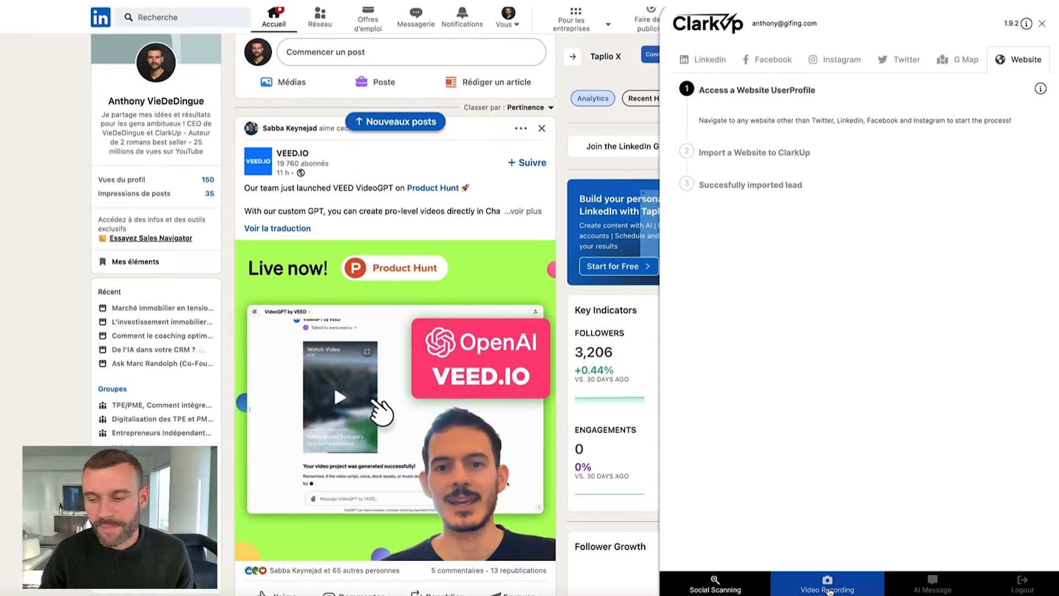
left_click(933, 585)
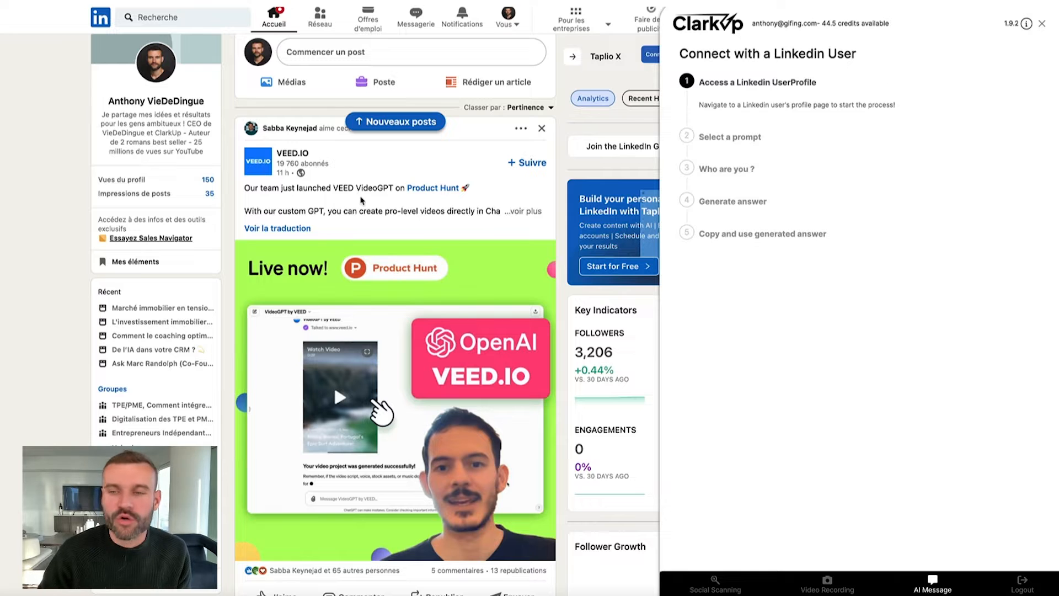
left_click(715, 583)
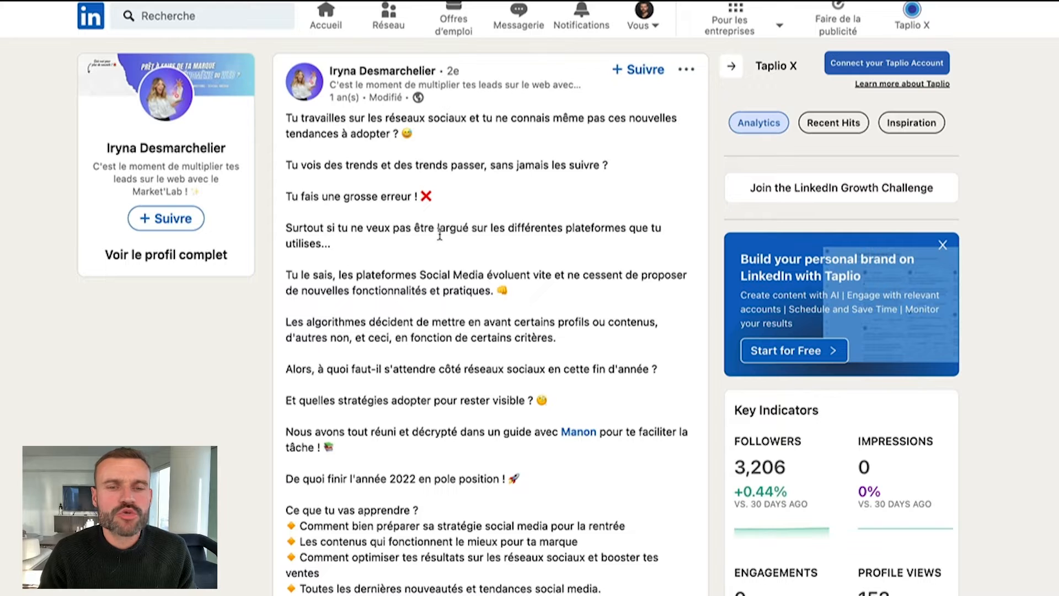
- Read the LinkedIn post on social media trends, including its call to comment "go" and its engagement figures
scroll(446, 232, "down", 3)
scroll(444, 235, "up", 2)
scroll(441, 238, "down", 1)
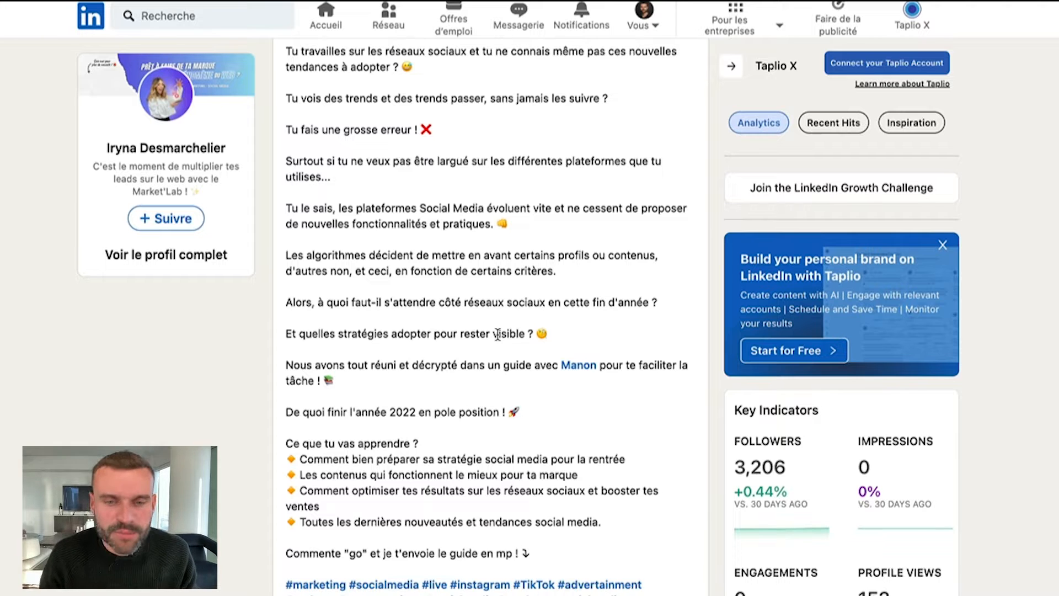
scroll(480, 330, "down", 6)
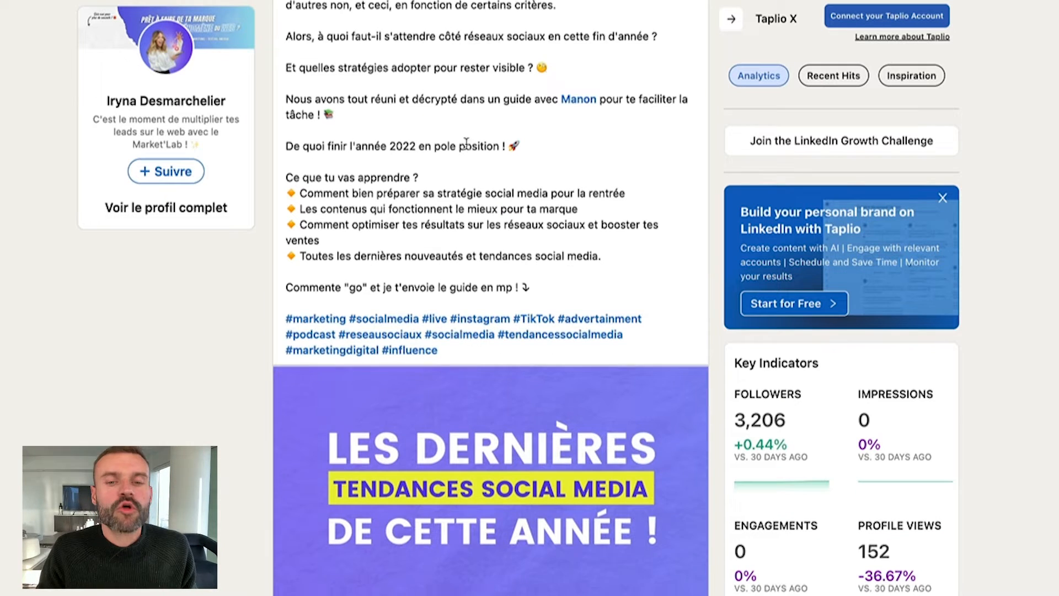
scroll(422, 148, "down", 2)
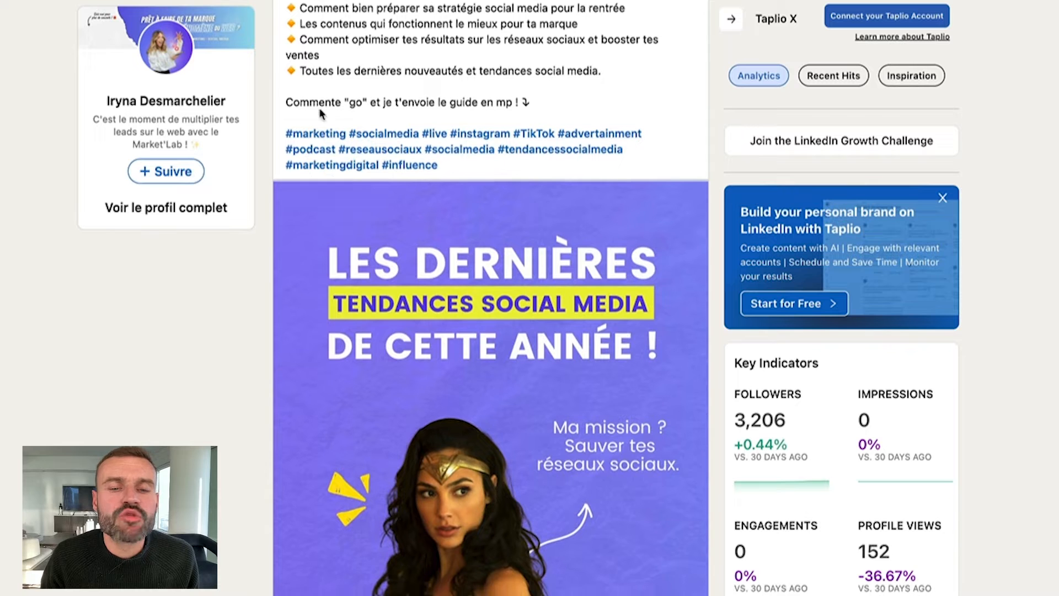
left_click_drag(310, 103, 364, 104)
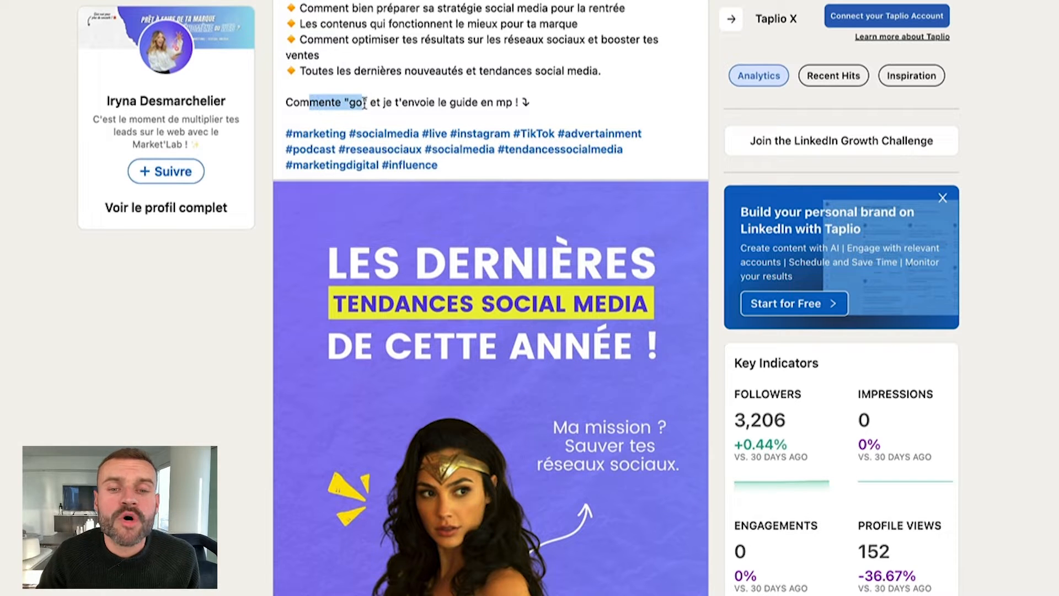
left_click(410, 108)
scroll(541, 248, "down", 3)
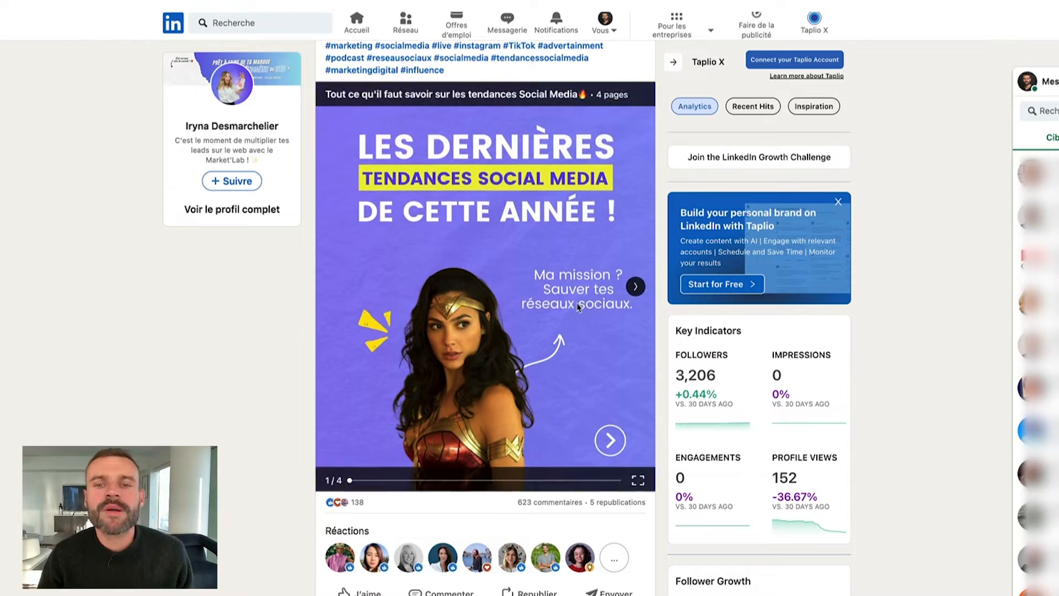
scroll(578, 307, "up", 6)
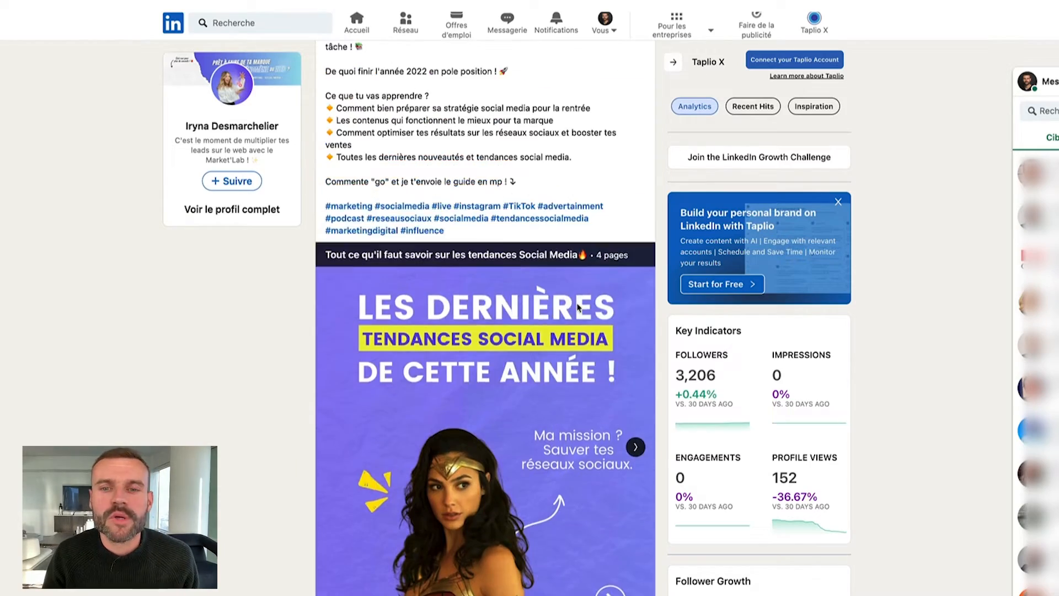
scroll(488, 253, "down", 8)
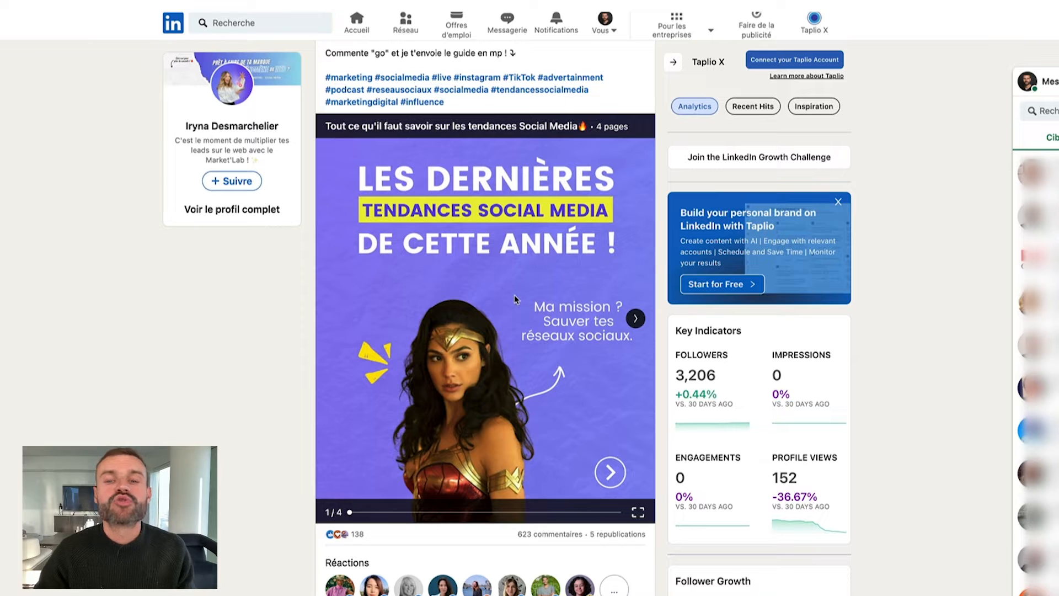
- Import the profiles that liked the LinkedIn post with the ClarkUp extension and look through the reactions list
left_click(961, 3)
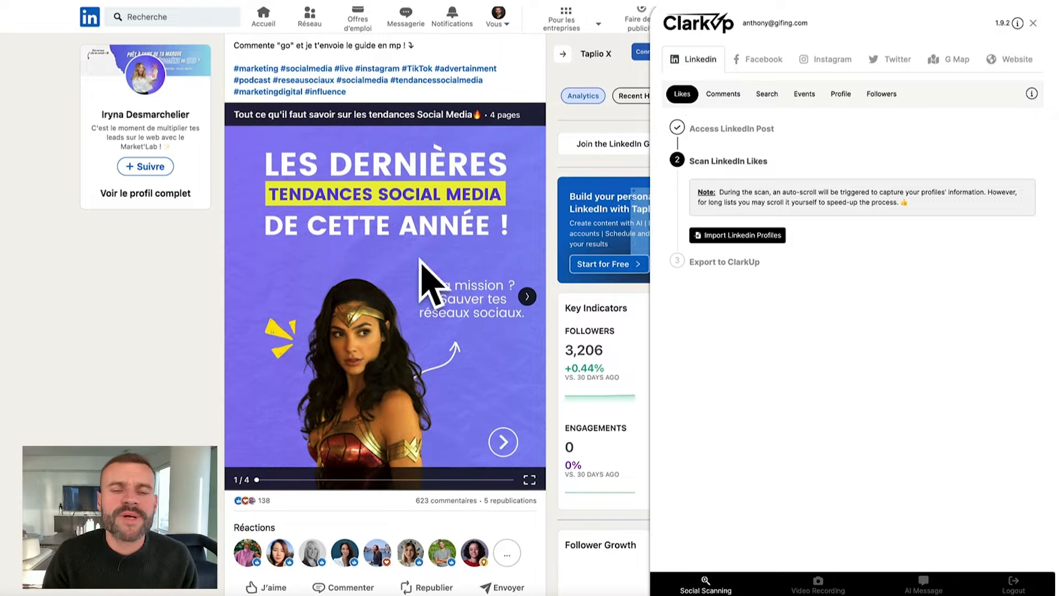
left_click(738, 235)
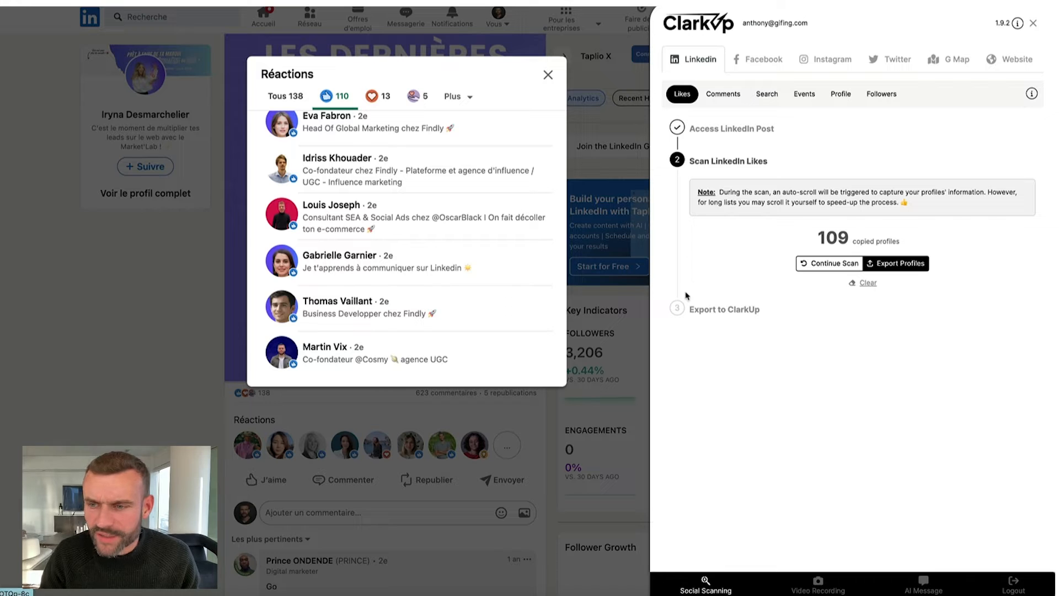
scroll(410, 253, "up", 4)
scroll(409, 248, "down", 15)
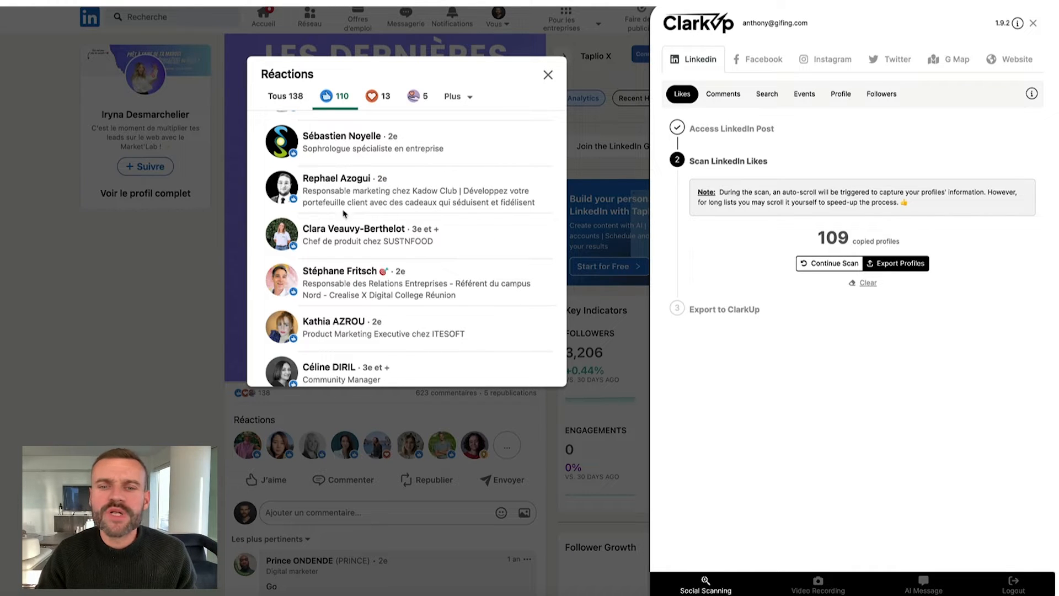
scroll(343, 213, "up", 5)
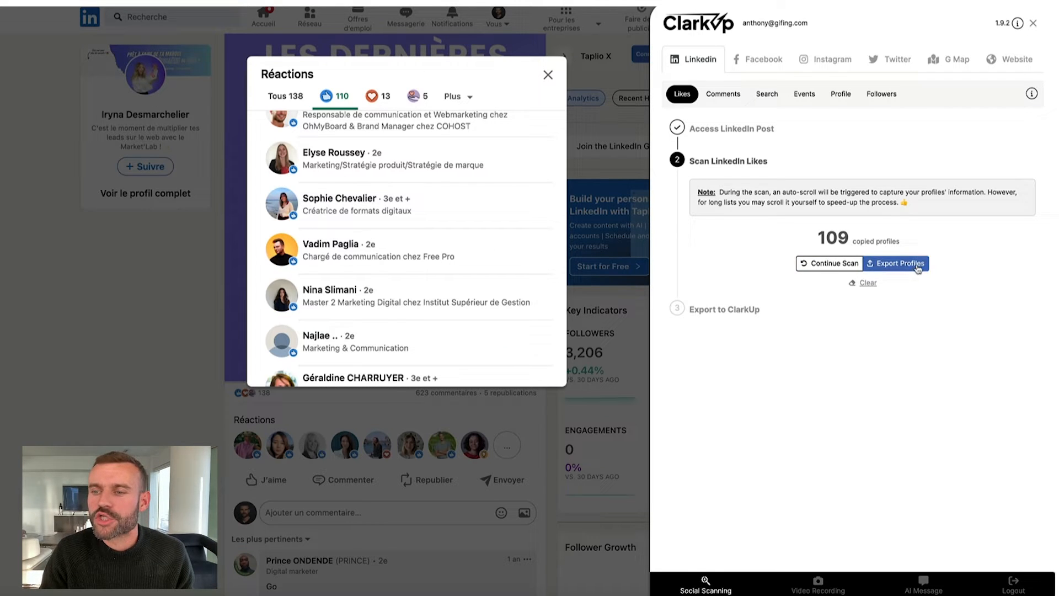
- Export the profiles scanned from the post's likes and review the full export list
left_click(914, 266)
scroll(775, 384, "down", 15)
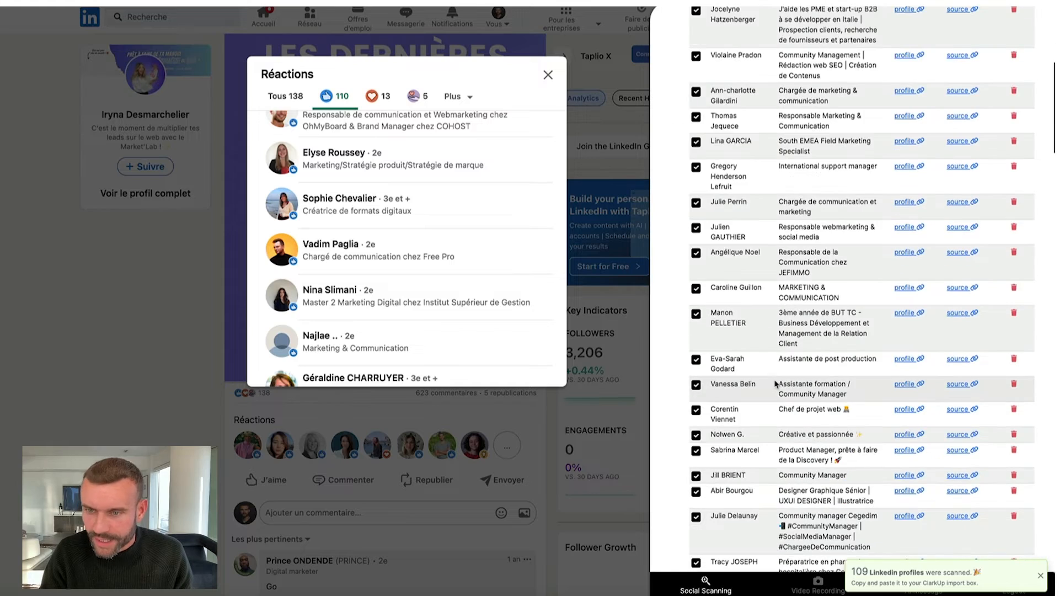
scroll(772, 384, "down", 5)
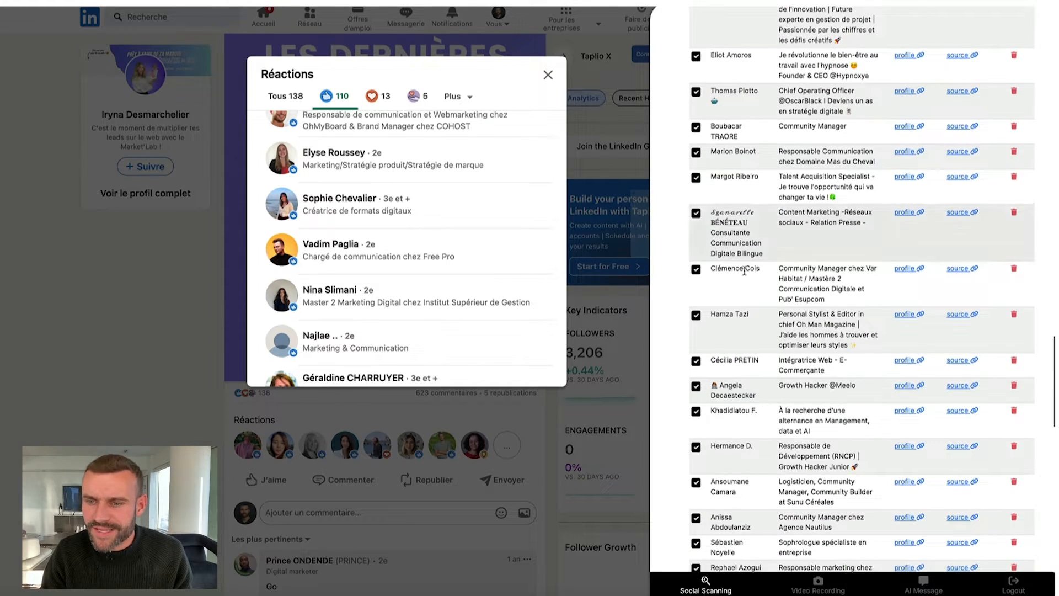
scroll(745, 314, "down", 5)
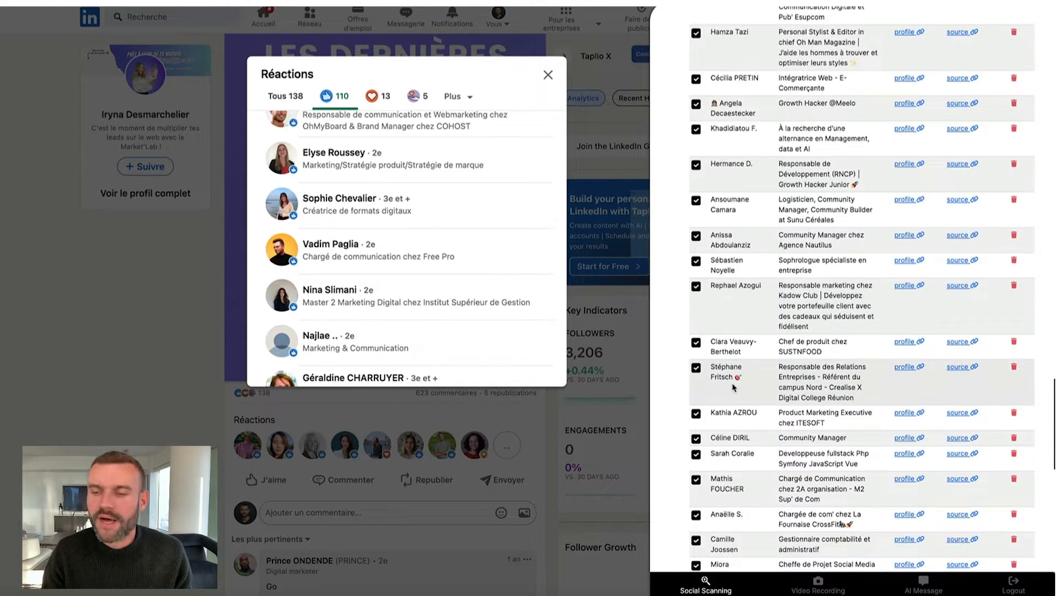
scroll(736, 398, "down", 5)
scroll(755, 226, "down", 4)
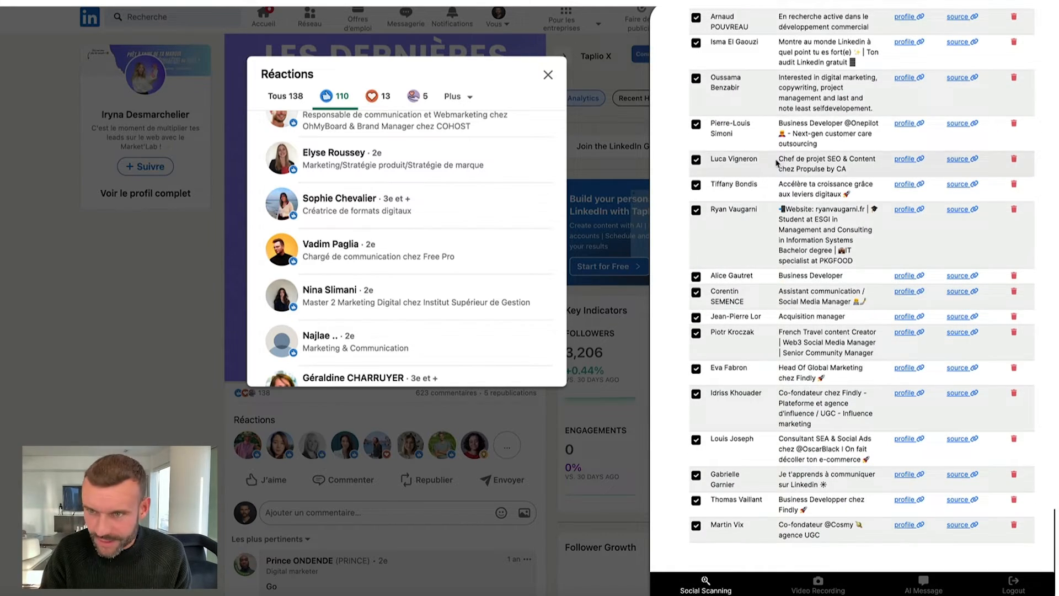
scroll(772, 166, "up", 15)
scroll(774, 163, "up", 15)
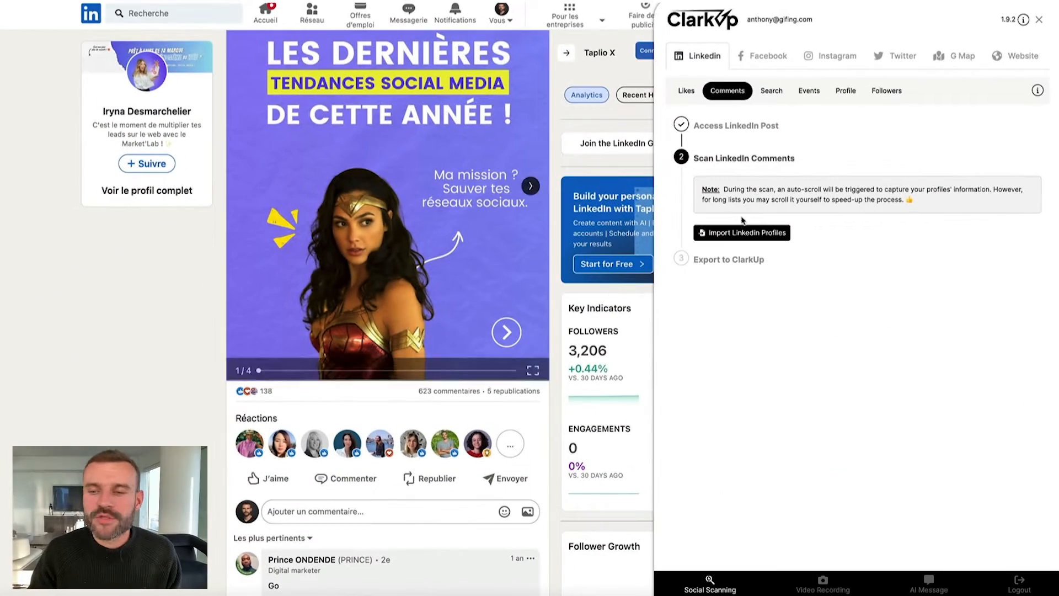
- Scan the LinkedIn post's comments for profiles, pause the import and export the collected profiles
left_click(743, 232)
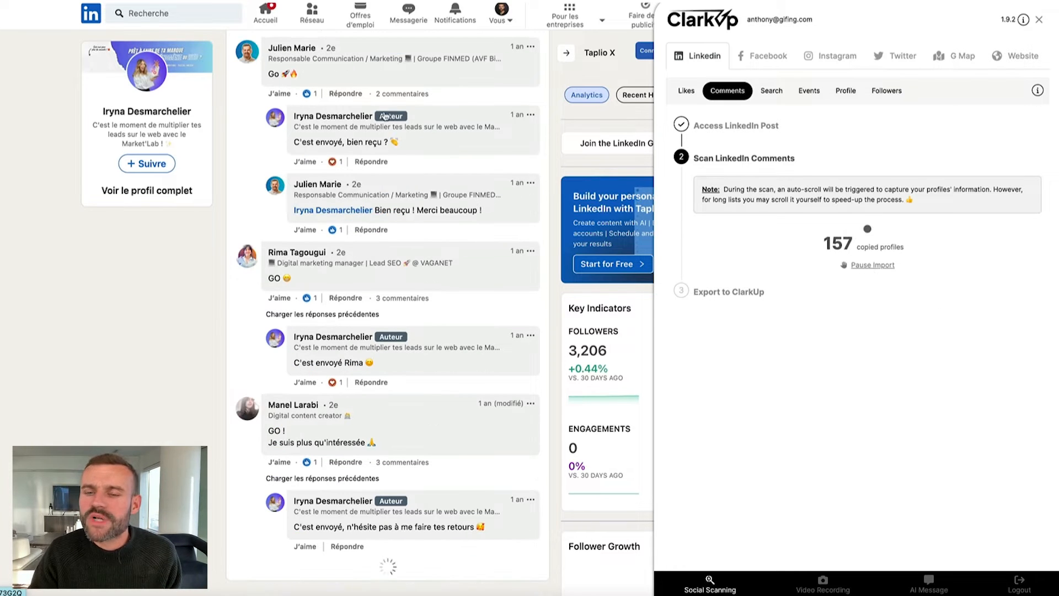
left_click(873, 266)
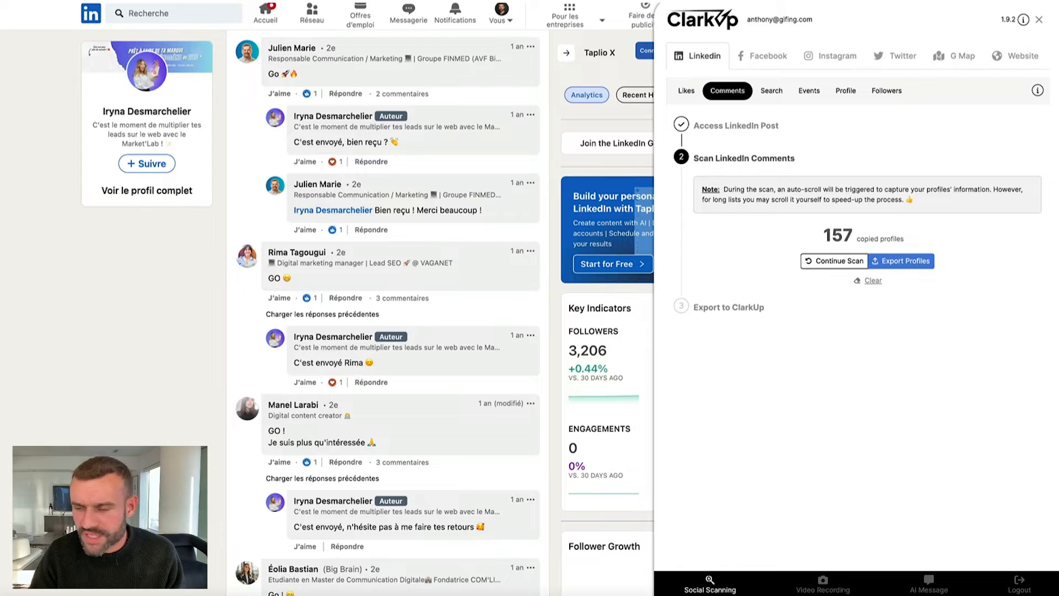
left_click(907, 262)
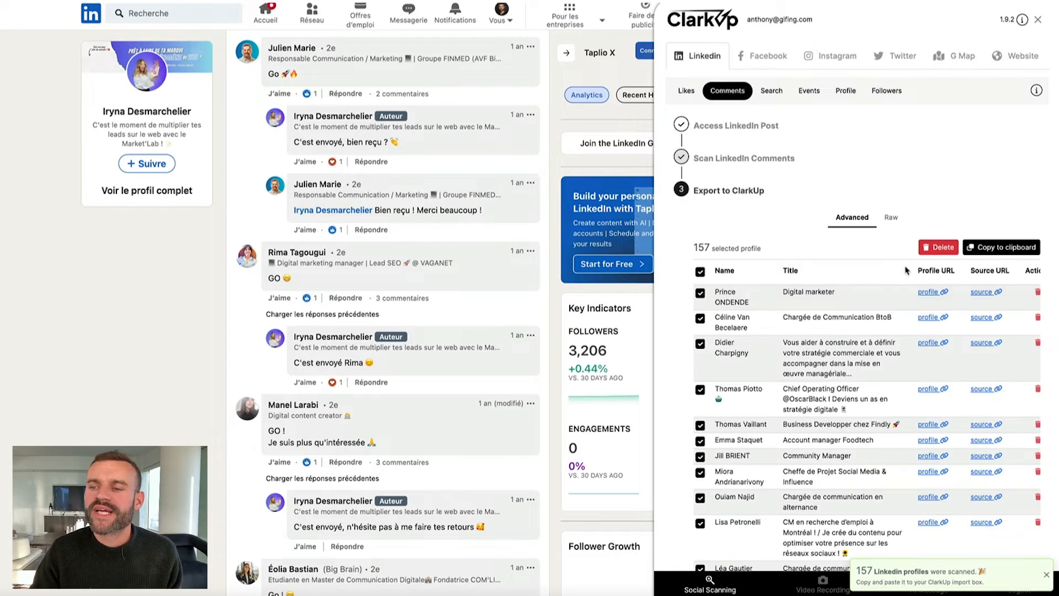
- Review the list of profiles exported from the comments and the comments under the post
scroll(751, 393, "down", 10)
scroll(751, 393, "down", 10)
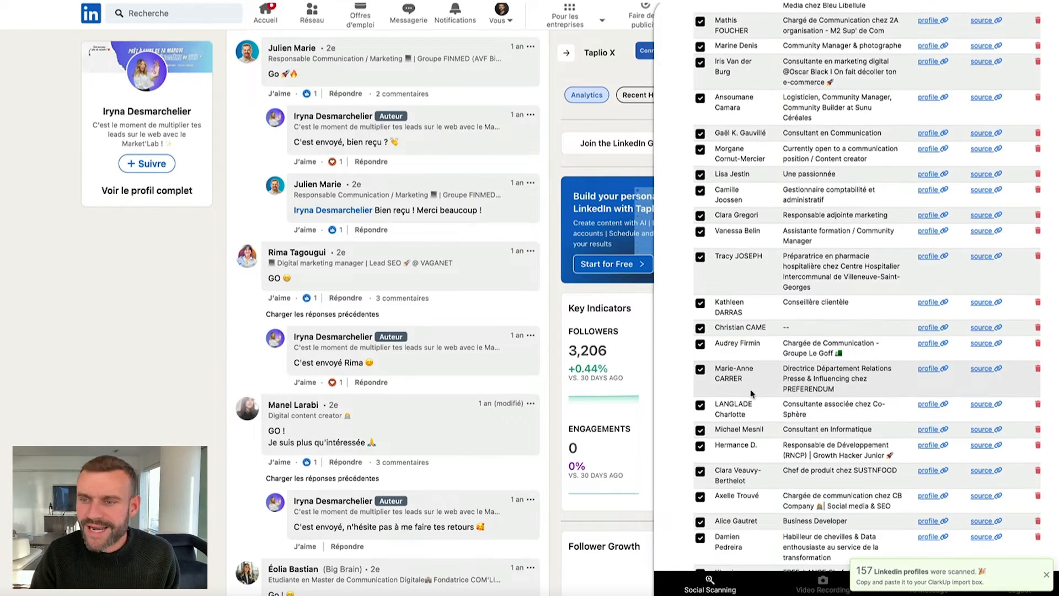
scroll(766, 308, "down", 8)
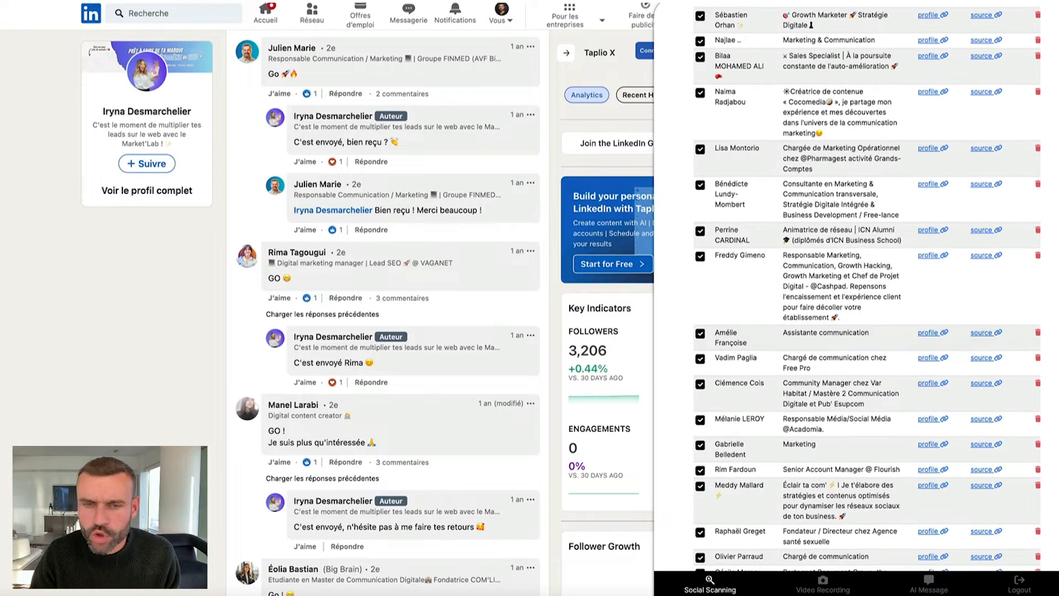
scroll(850, 291, "down", 10)
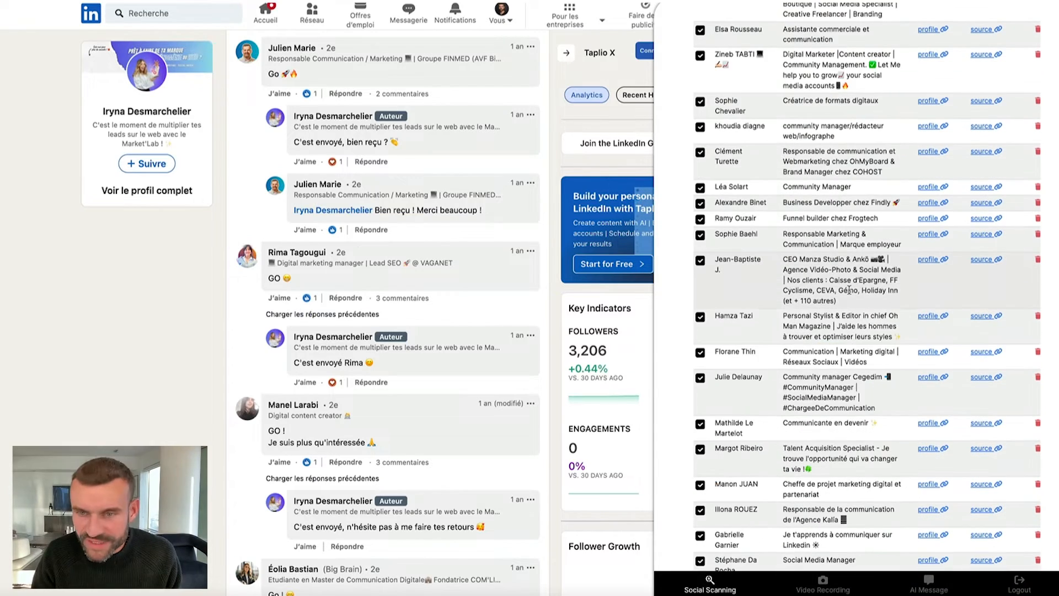
scroll(363, 160, "down", 20)
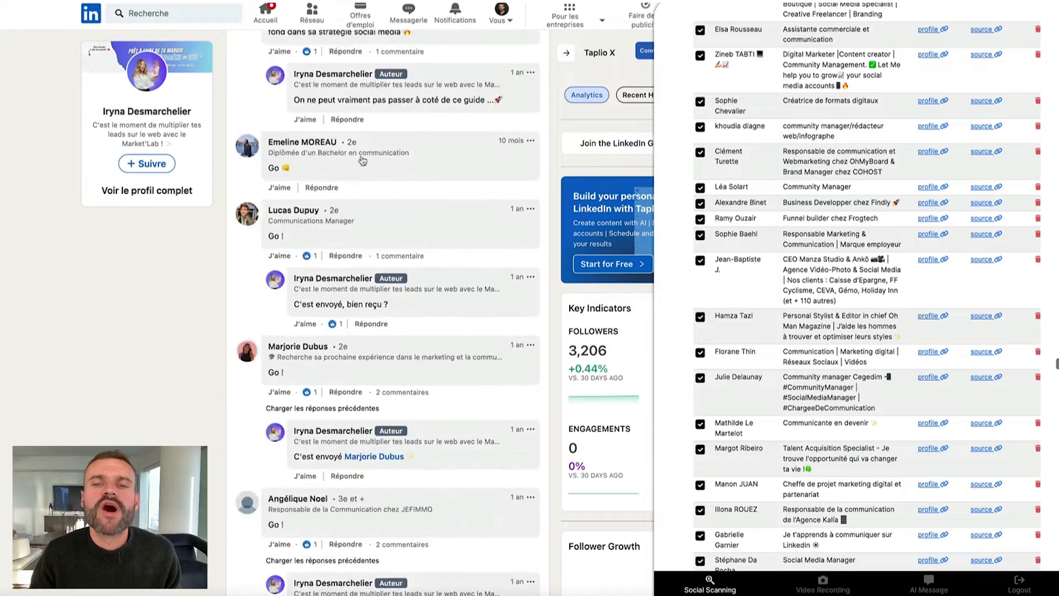
scroll(560, 247, "down", 15)
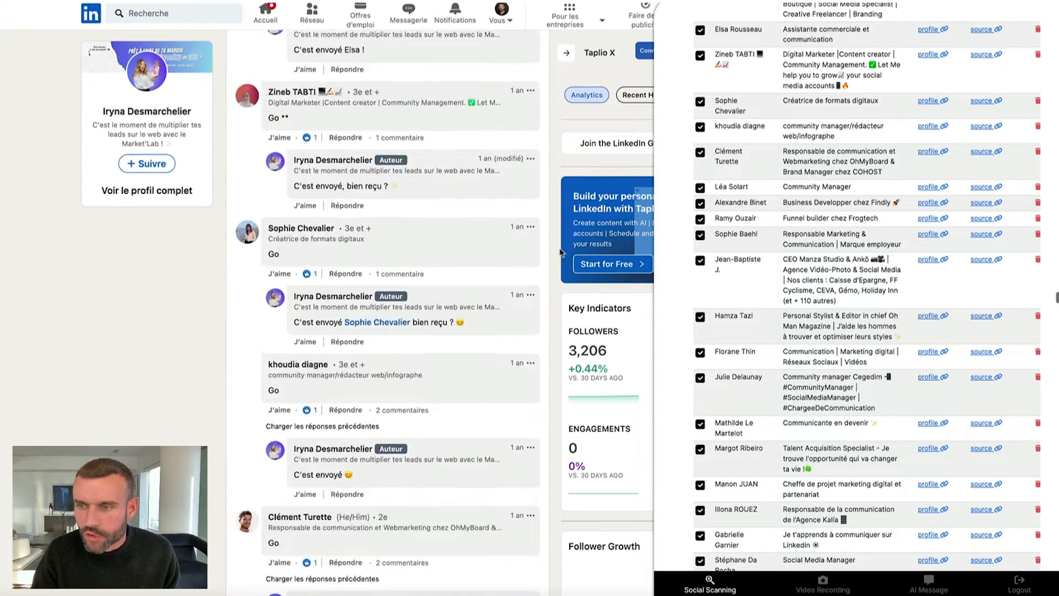
scroll(386, 276, "up", 20)
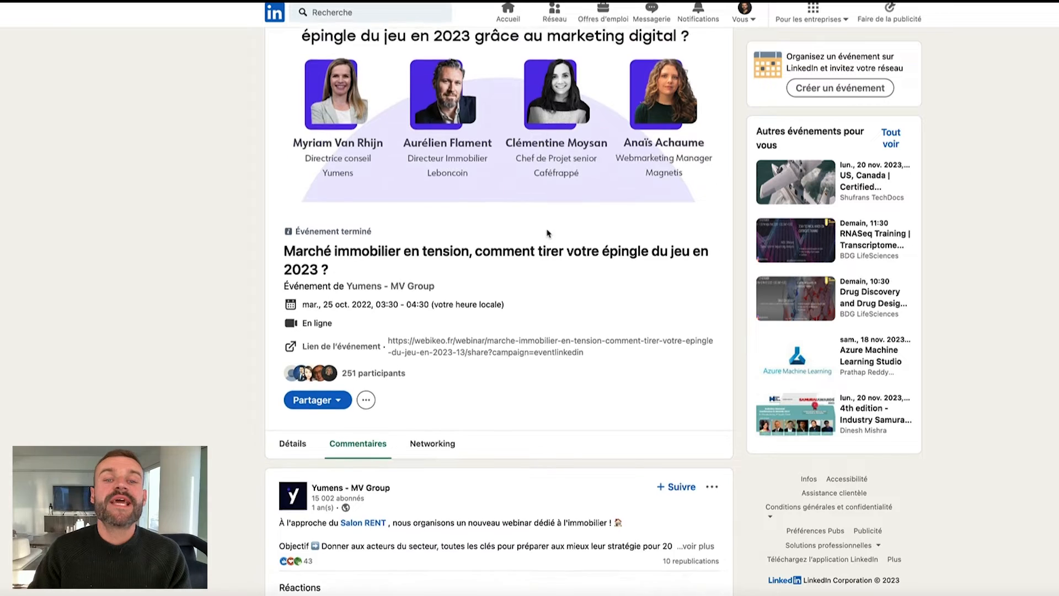
- Look over the Yumens webinar event page about the real estate market and open its participants list
scroll(508, 209, "down", 2)
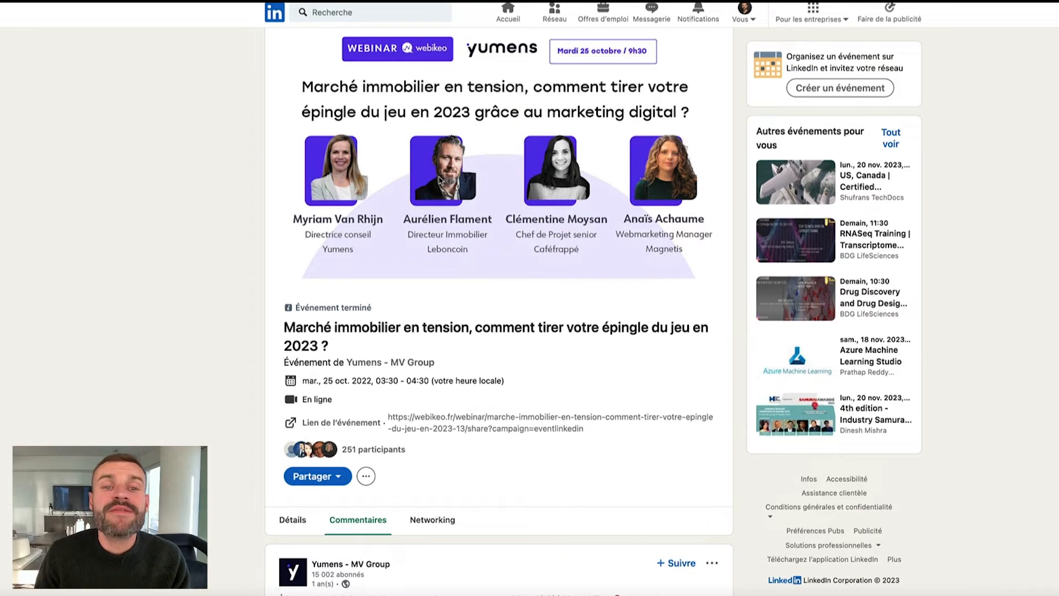
scroll(547, 218, "down", 3)
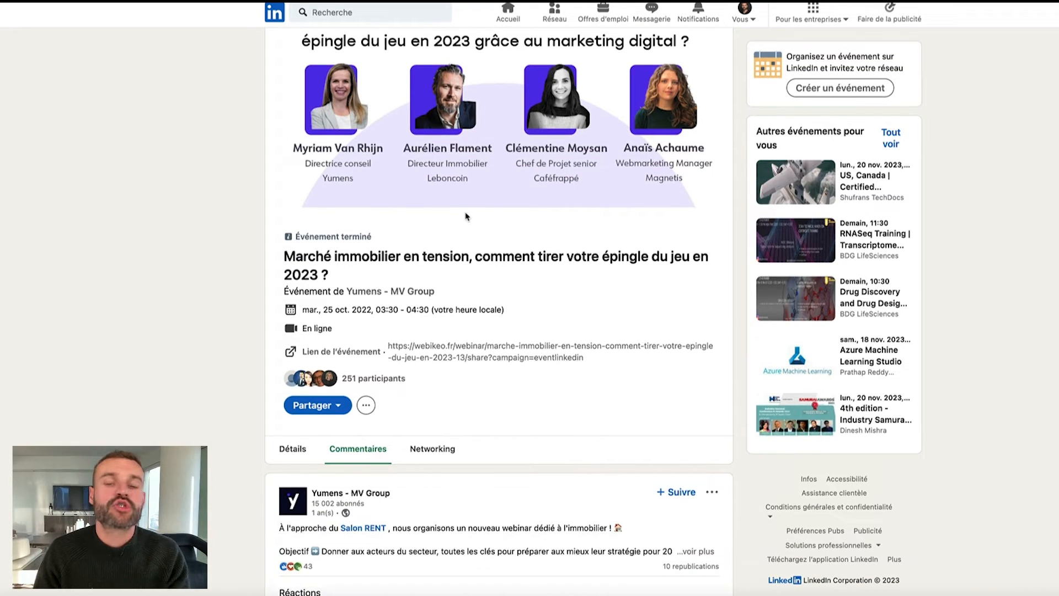
left_click_drag(338, 277, 270, 259)
left_click(354, 269)
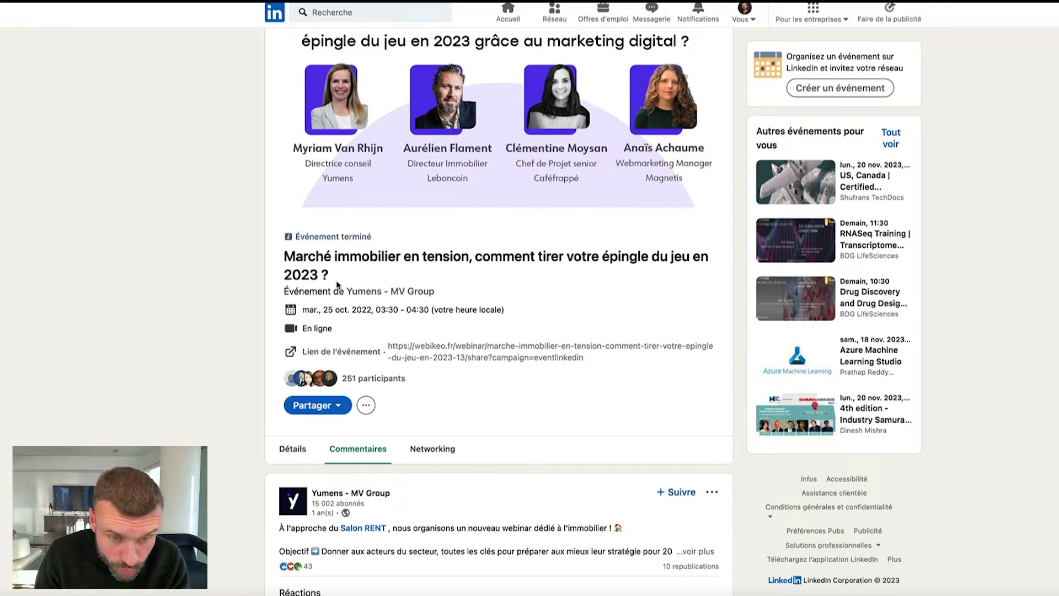
left_click(366, 378)
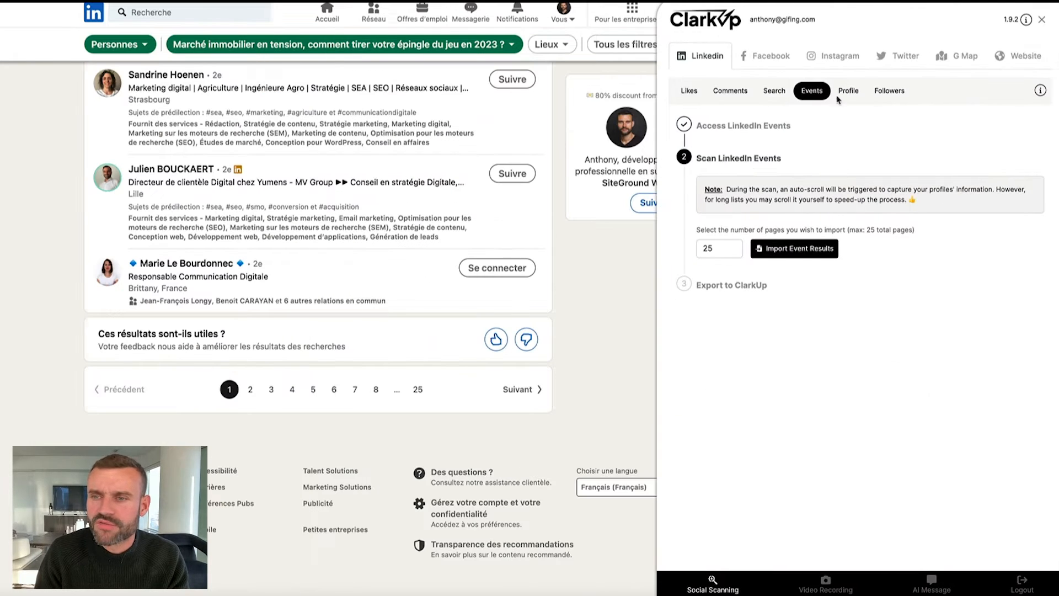
- Set the ClarkUp event scan to 4 pages, import the webinar's participants and continue the scan
double_click(728, 250)
type("4")
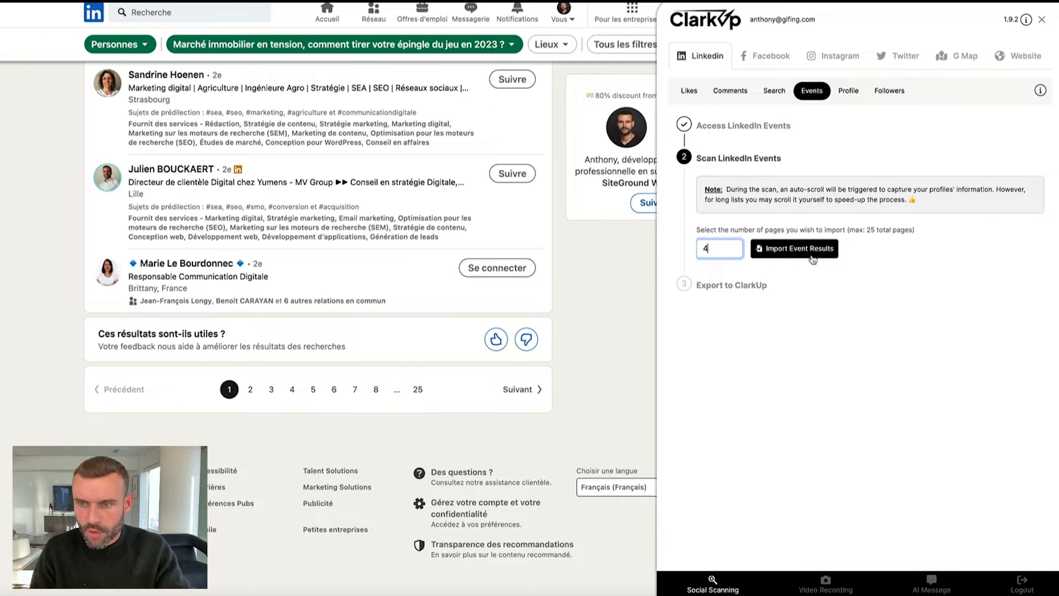
left_click(807, 252)
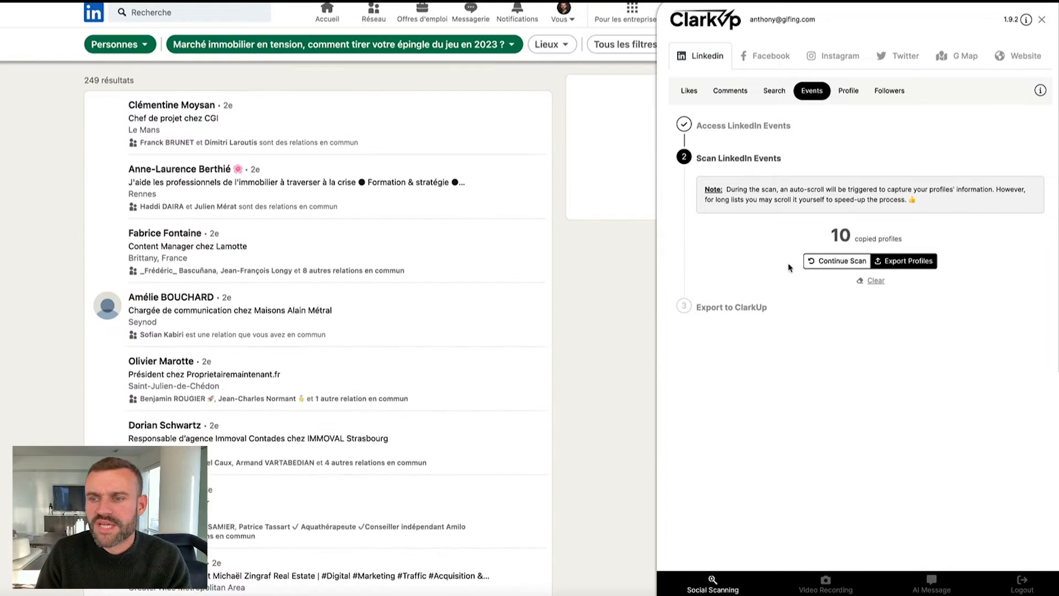
left_click(811, 260)
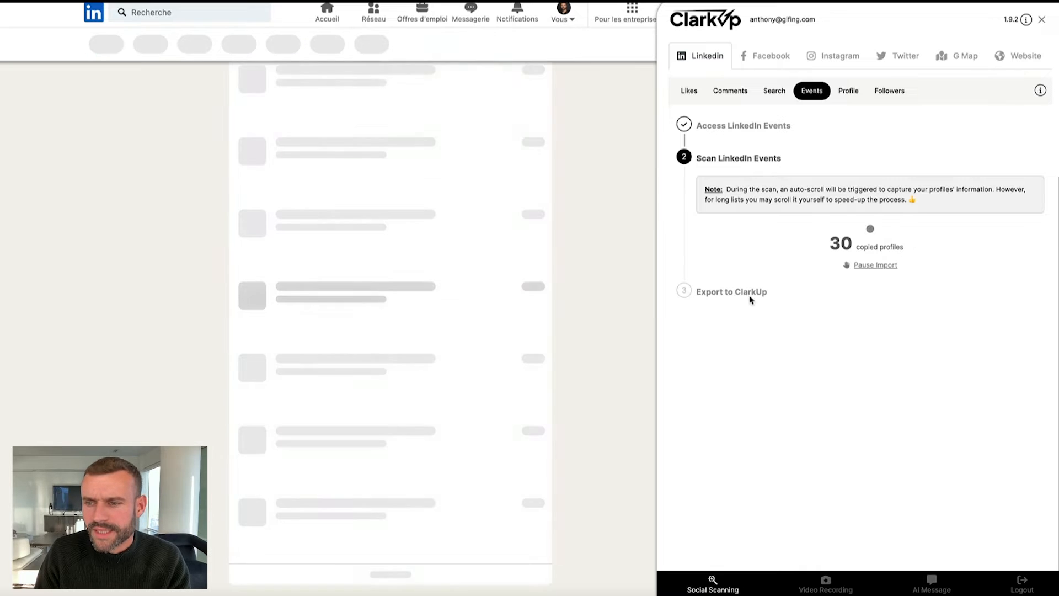
- Export the profiles scanned from the event's participants and look through the exported list
left_click(908, 261)
scroll(778, 265, "down", 8)
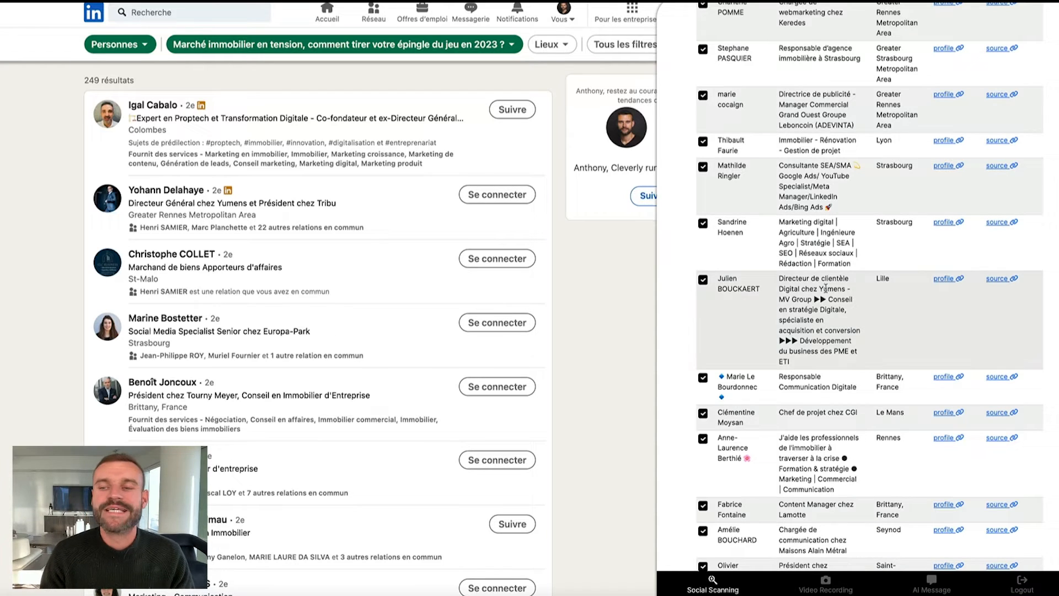
scroll(850, 298, "down", 10)
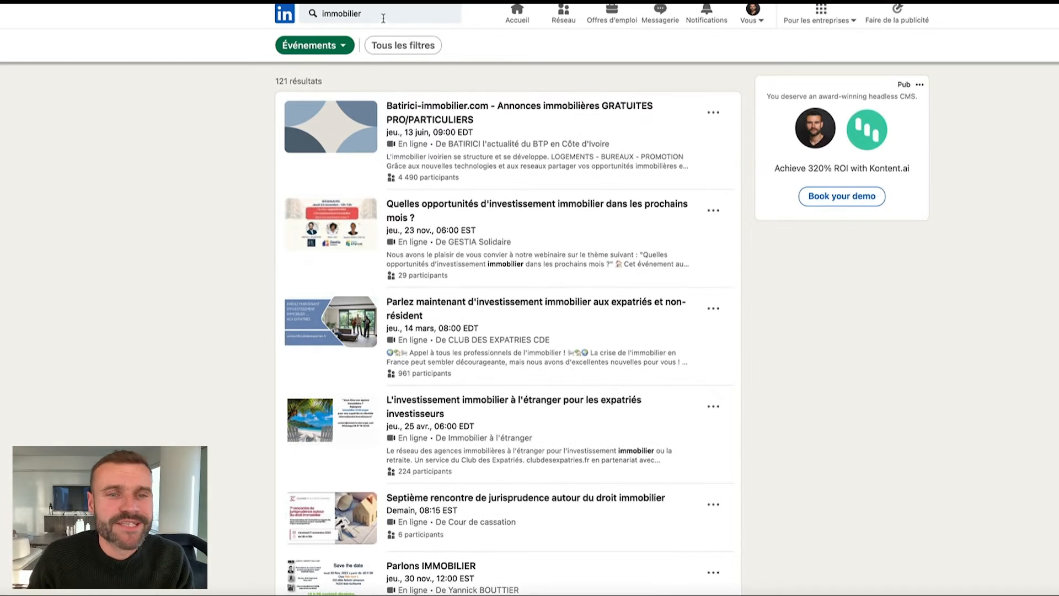
- Look through the LinkedIn event results for "immobilier", checking their topics and participant numbers
left_click(406, 9)
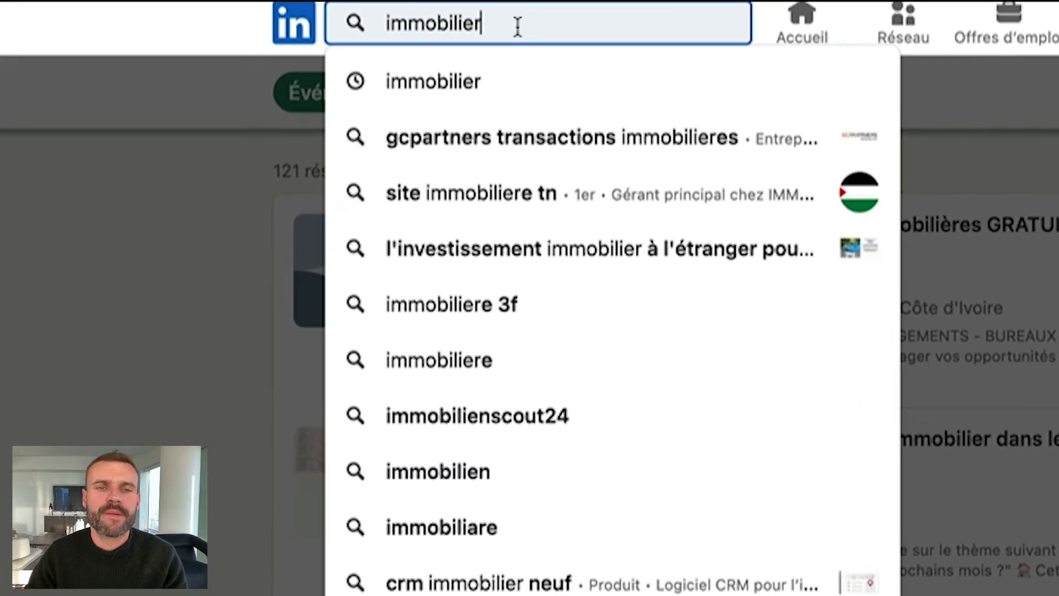
left_click(208, 126)
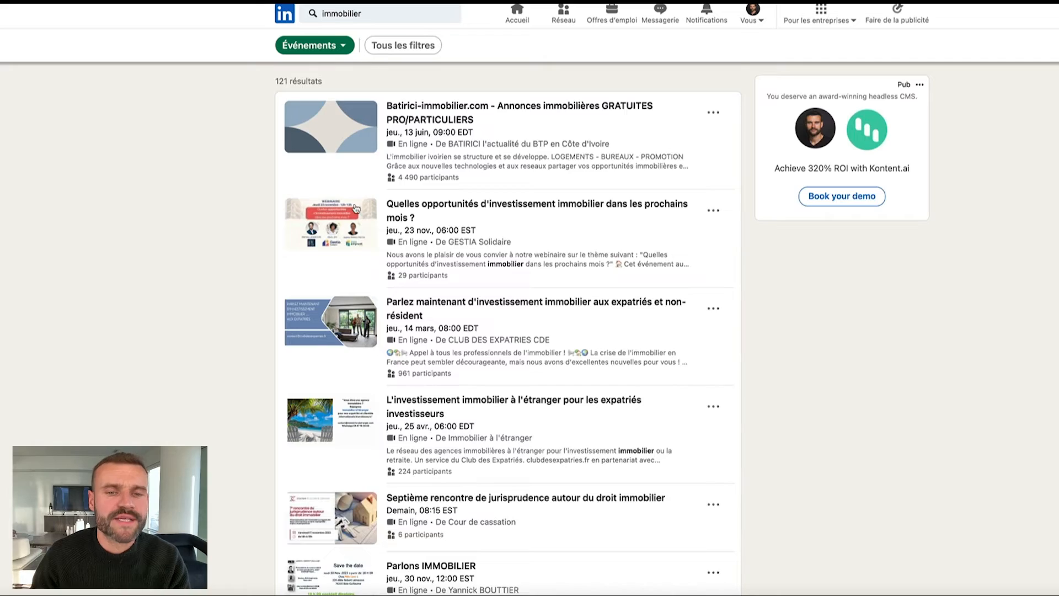
scroll(355, 208, "down", 10)
scroll(287, 101, "up", 10)
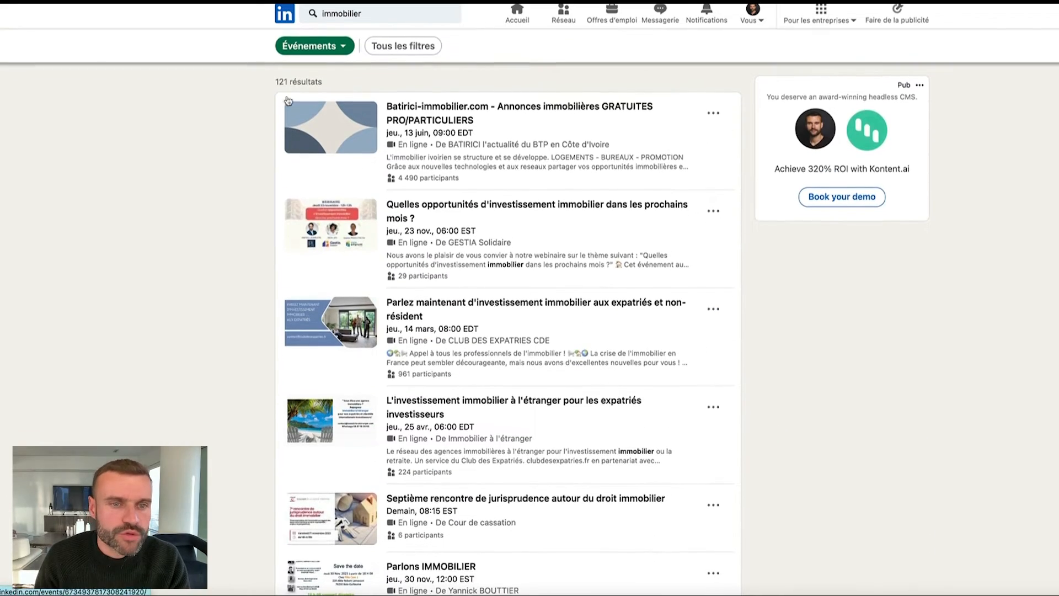
scroll(403, 285, "down", 6)
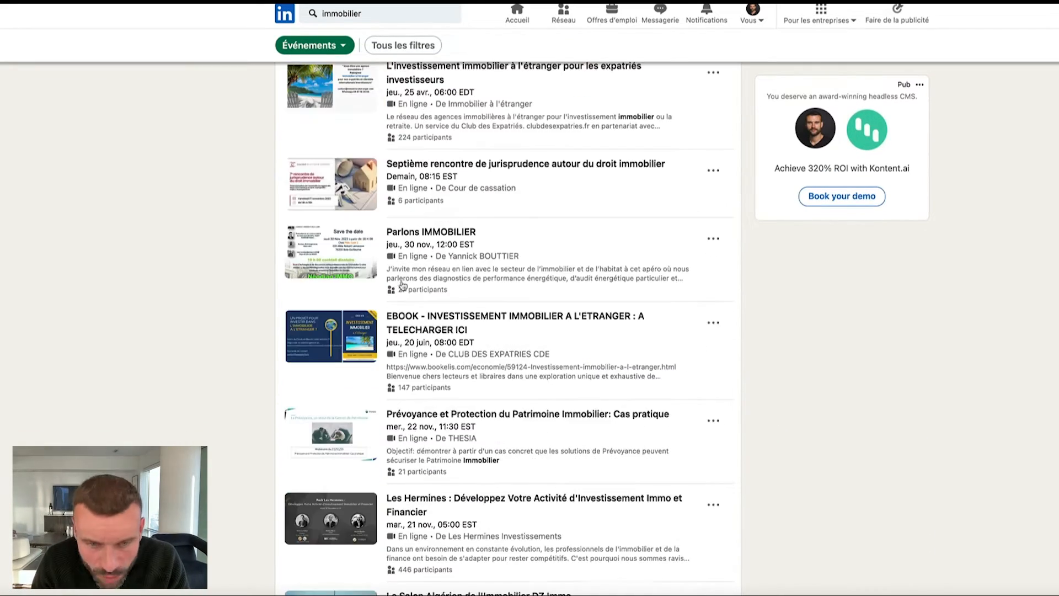
scroll(402, 286, "down", 6)
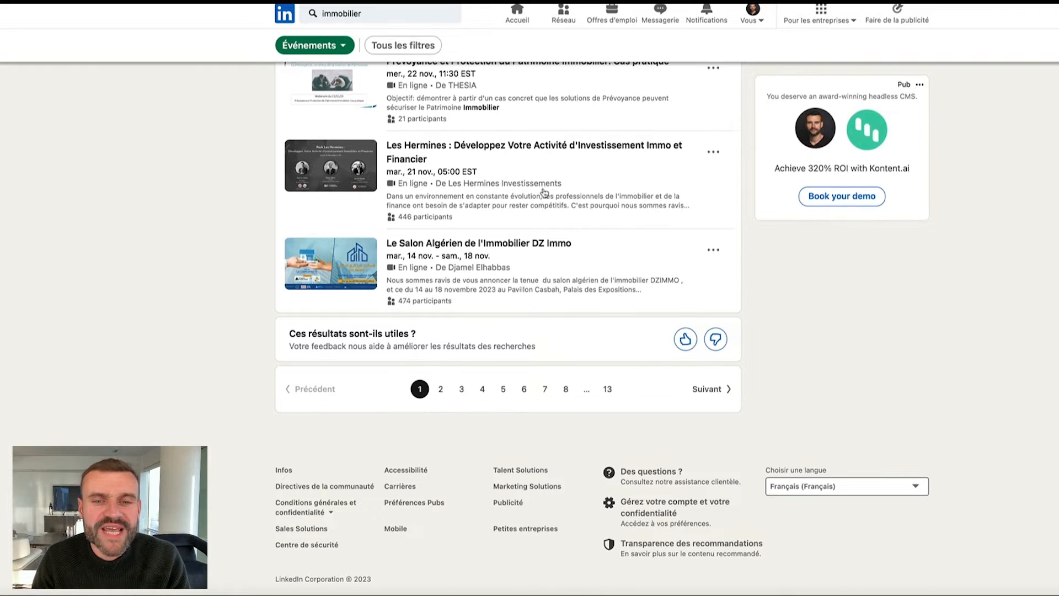
scroll(549, 203, "up", 12)
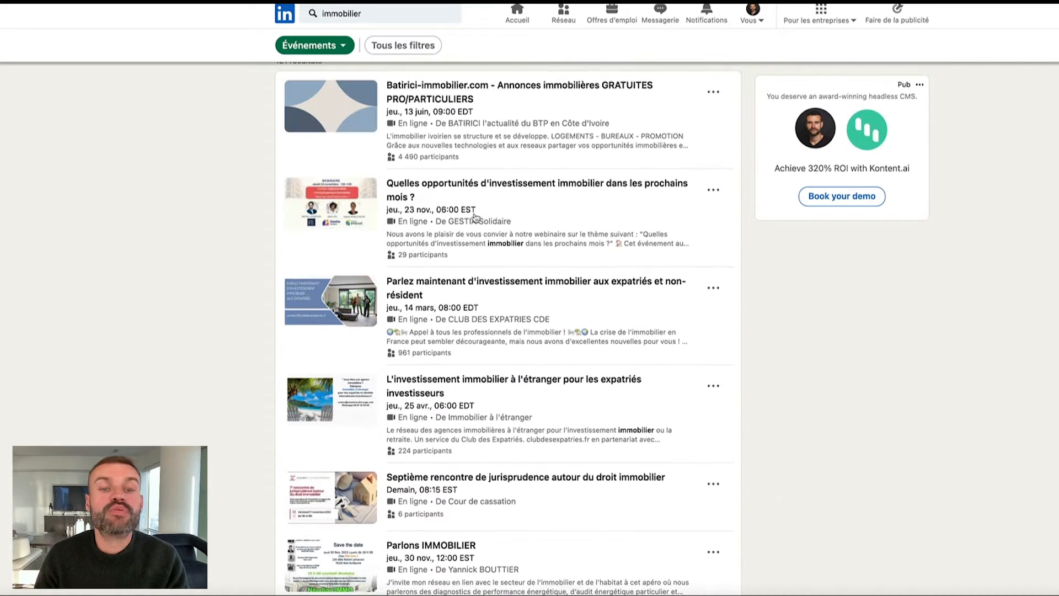
scroll(507, 270, "up", 1)
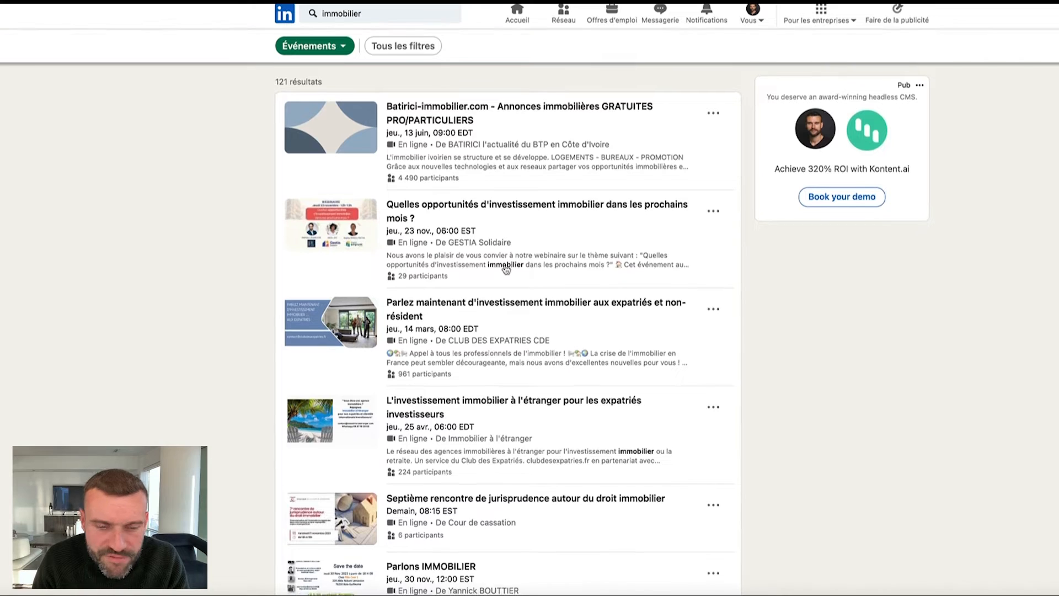
scroll(529, 249, "down", 2)
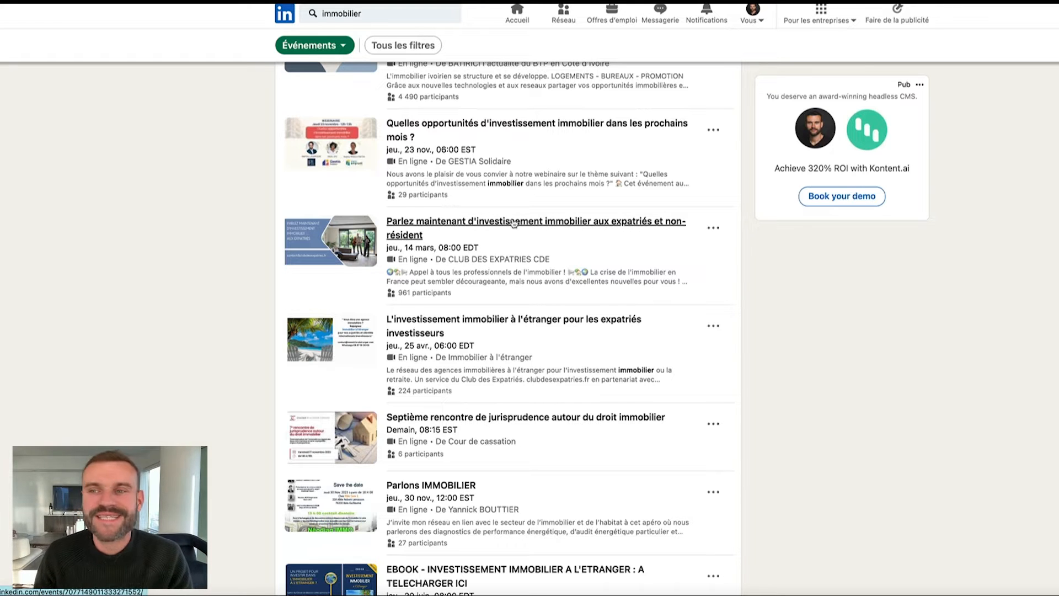
- Search LinkedIn for "CEO agence marketing"
left_click(306, 16)
type("C")
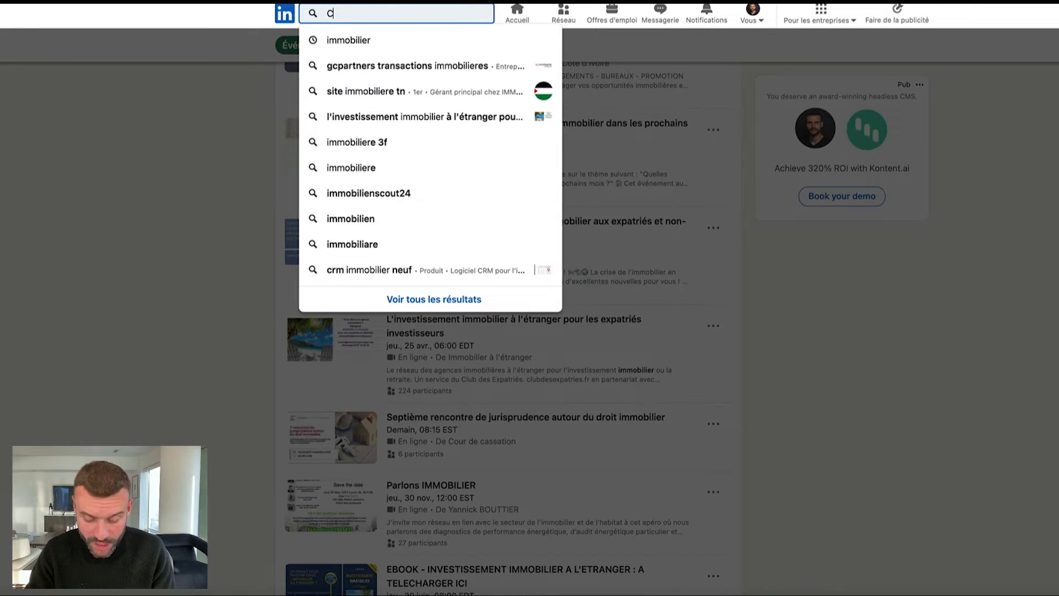
type("EO agence marketing")
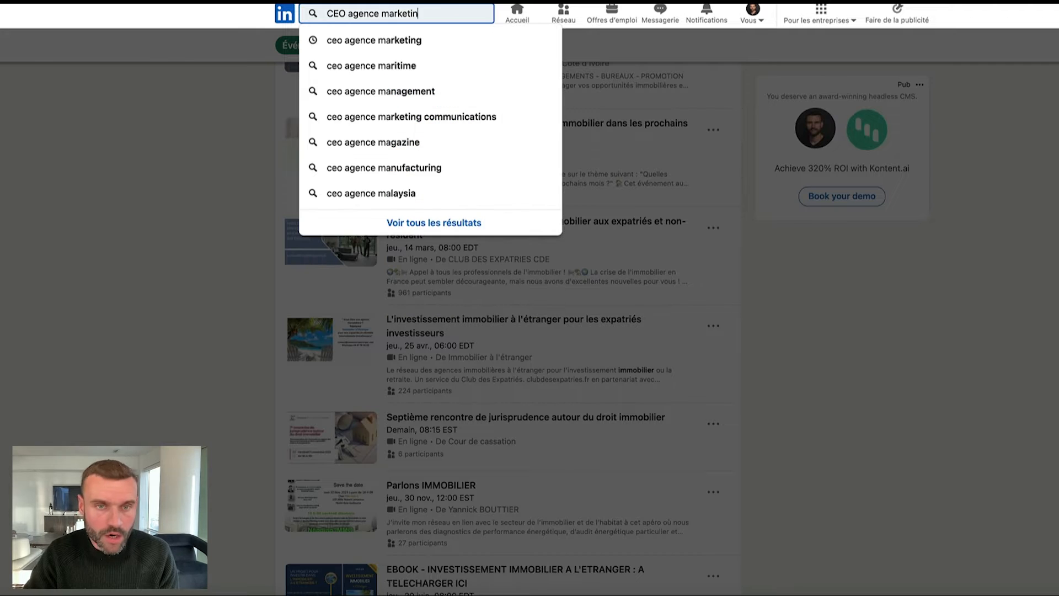
key("Return")
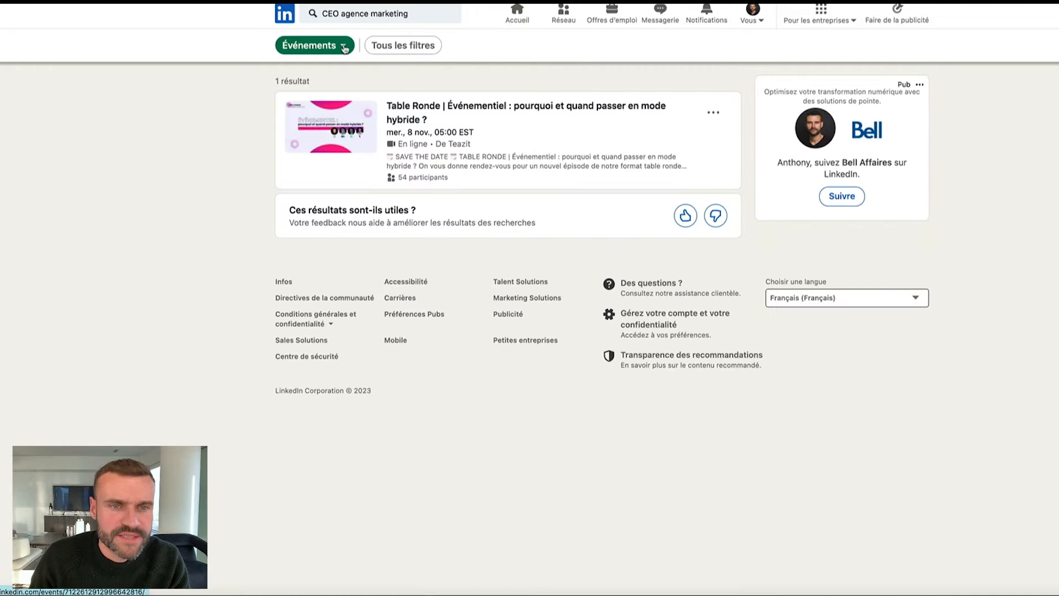
- Switch the search results from events to people and filter them by the location Île-de-France, France
left_click(349, 51)
left_click(326, 91)
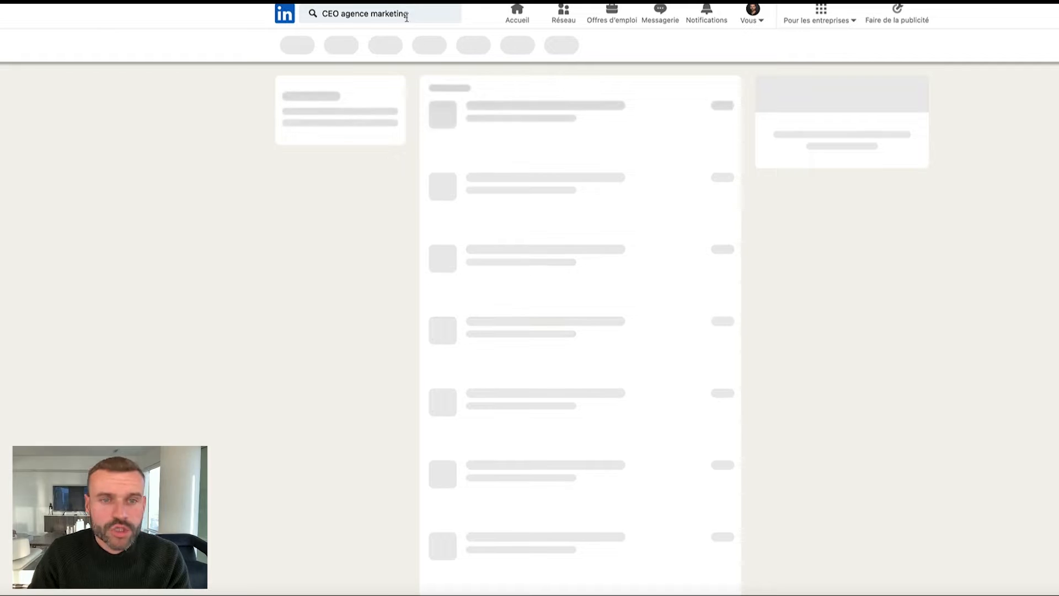
left_click(450, 49)
left_click(377, 161)
left_click(481, 245)
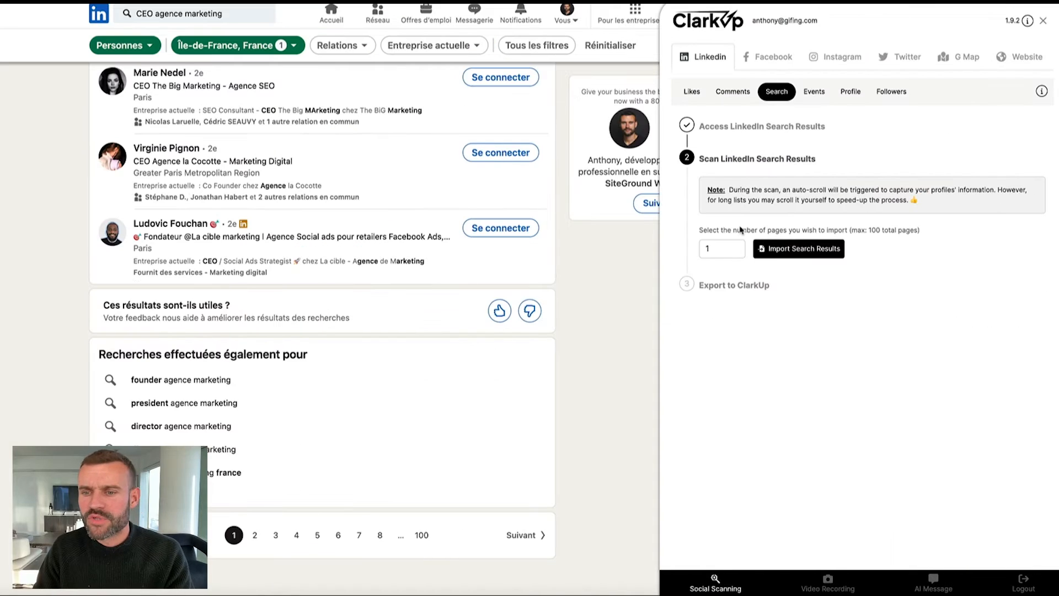
- Import the people search results with ClarkUp, continue the scan and pause the import
left_click(768, 255)
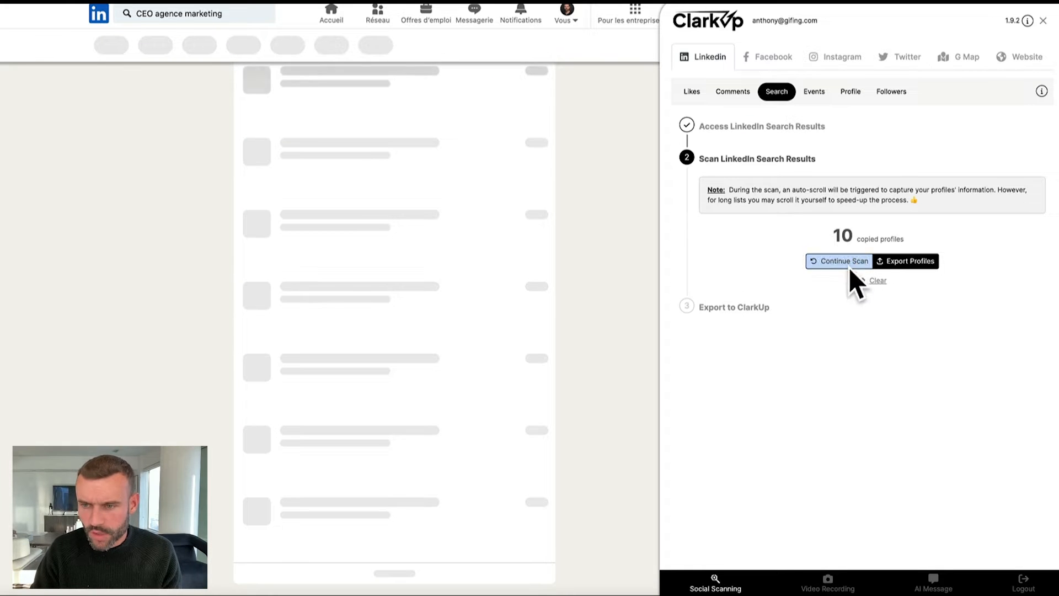
left_click(843, 263)
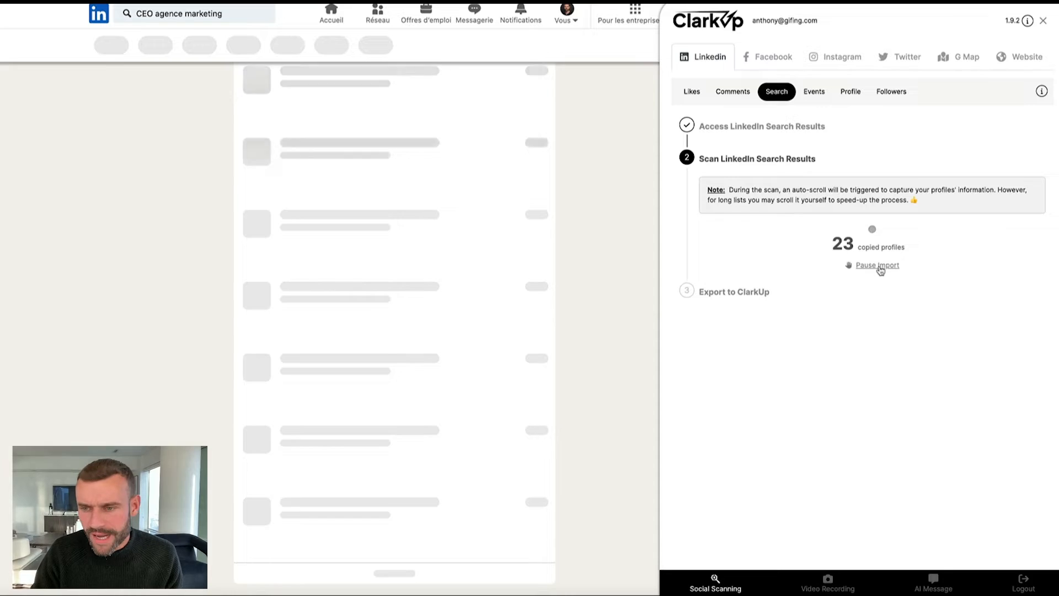
left_click(878, 267)
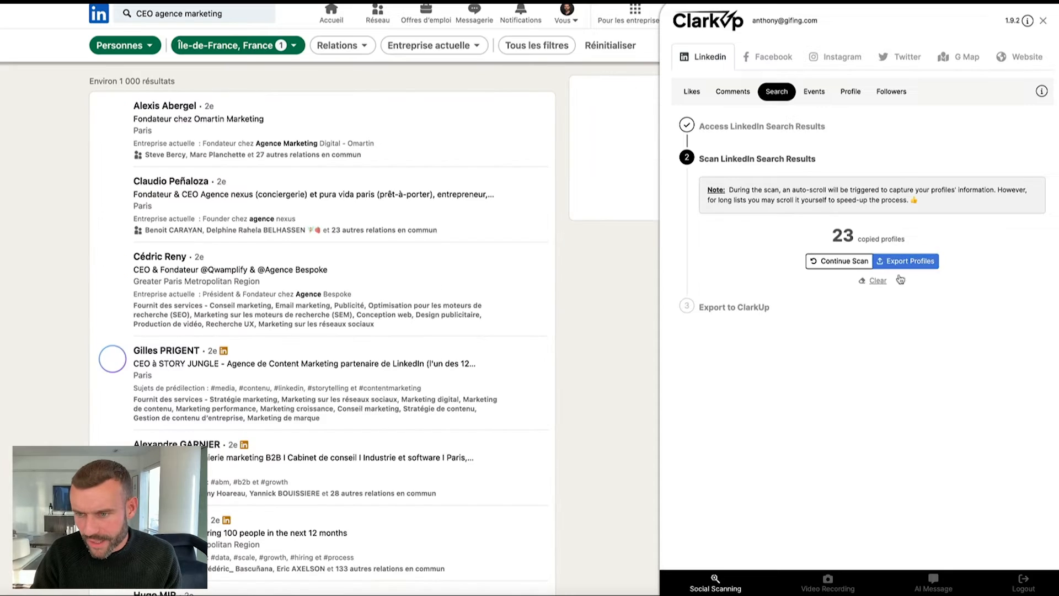
- Export the profiles scanned from the people search and look through the exported list
left_click(907, 261)
scroll(795, 396, "down", 10)
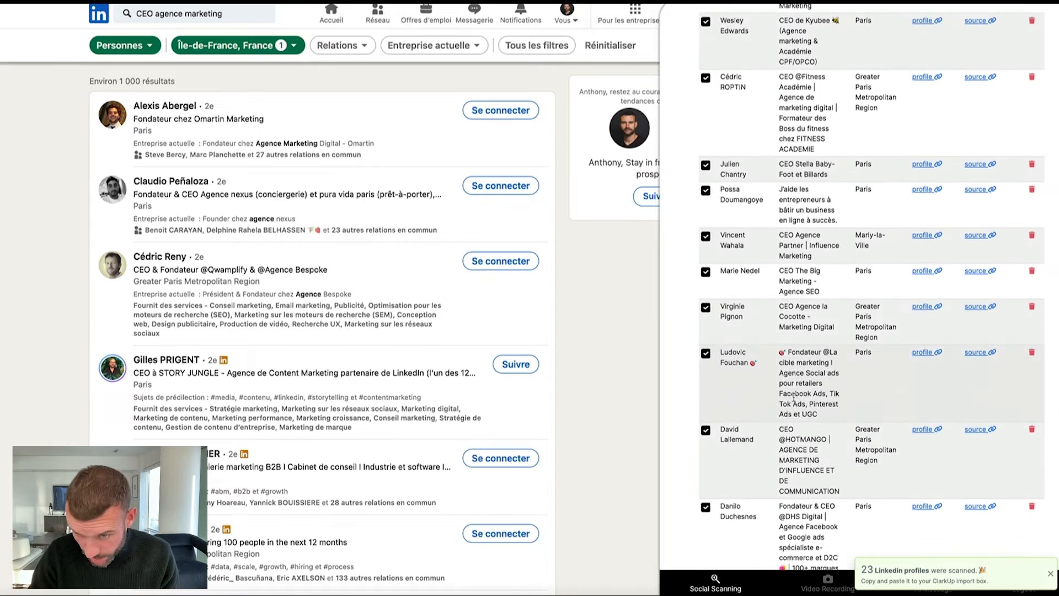
scroll(793, 396, "down", 5)
scroll(844, 402, "up", 4)
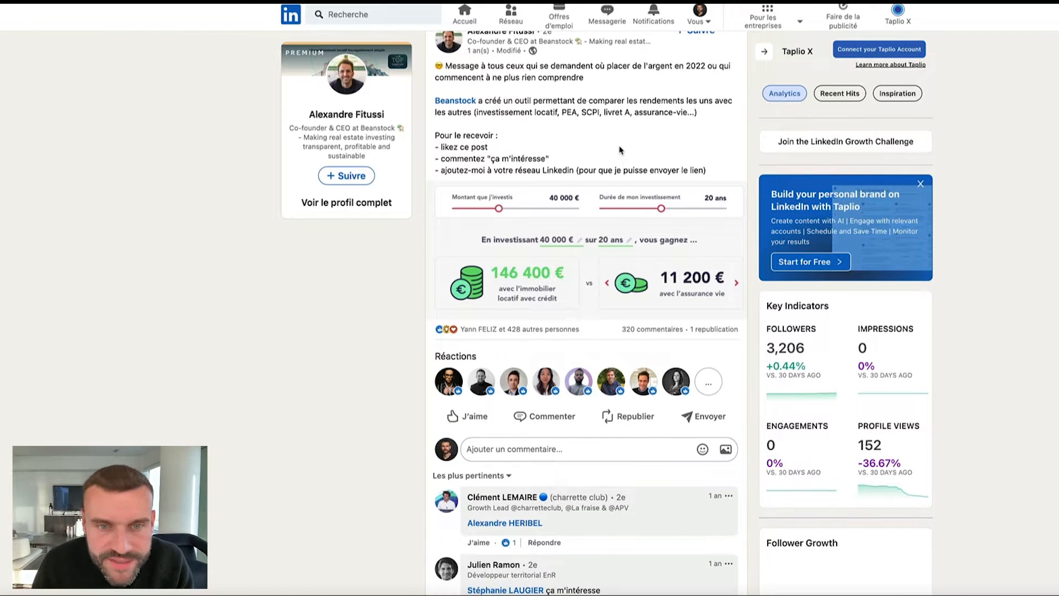
- Examine the Beanstock investment comparison post and the IASEO masterclass post, including their calls to comment and their reactions
scroll(621, 150, "down", 1)
scroll(500, 104, "up", 2)
scroll(568, 131, "down", 1)
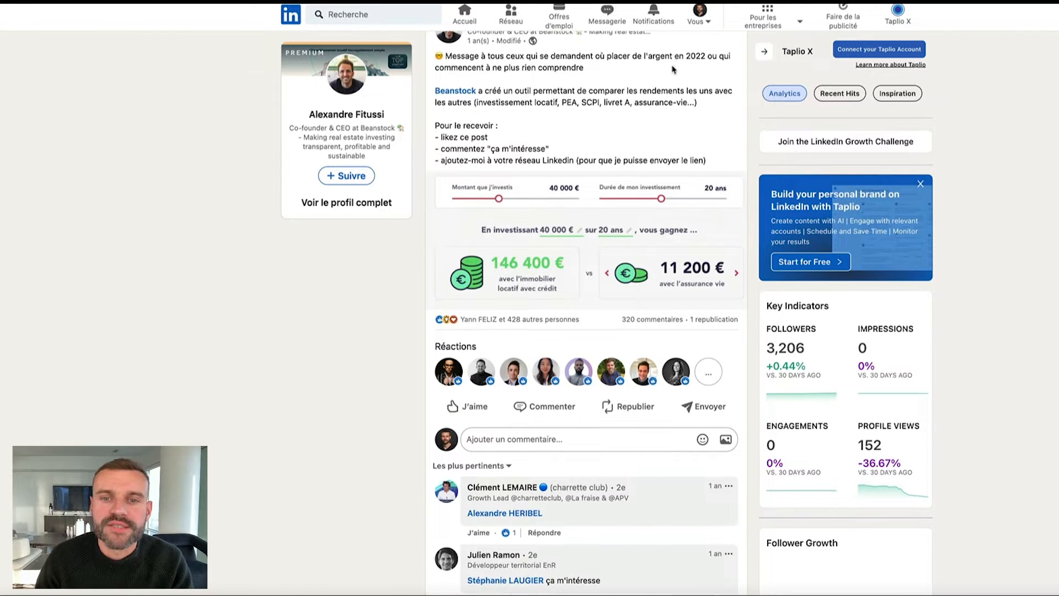
scroll(624, 76, "down", 2)
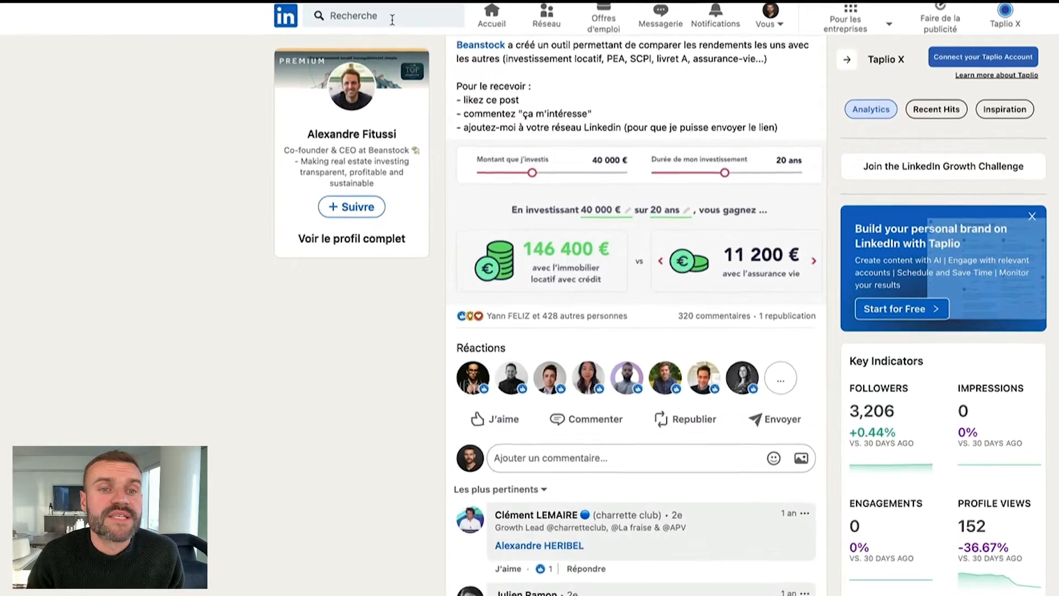
left_click(364, 16)
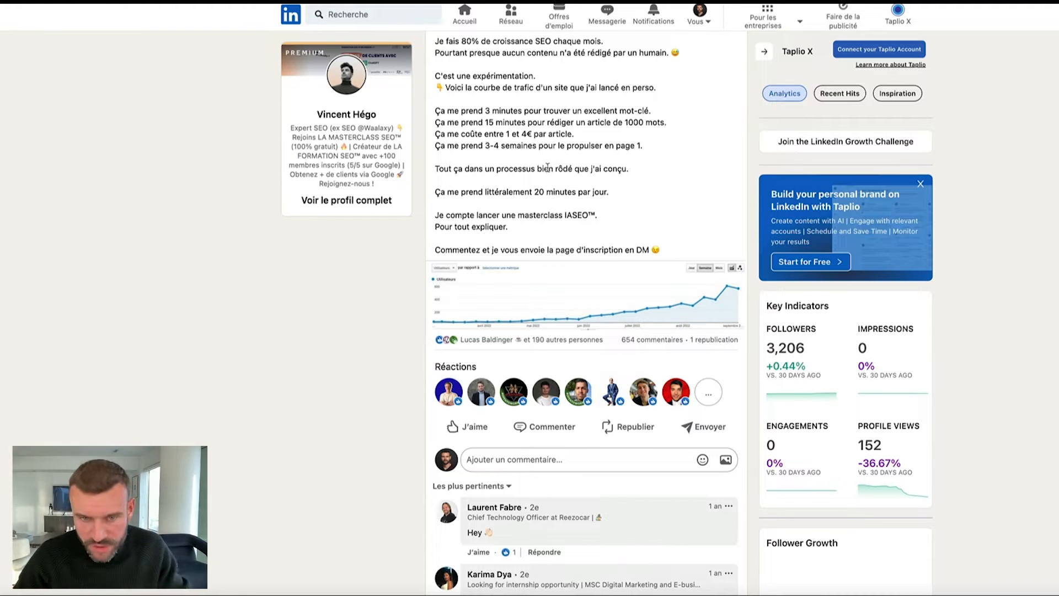
scroll(588, 182, "down", 1)
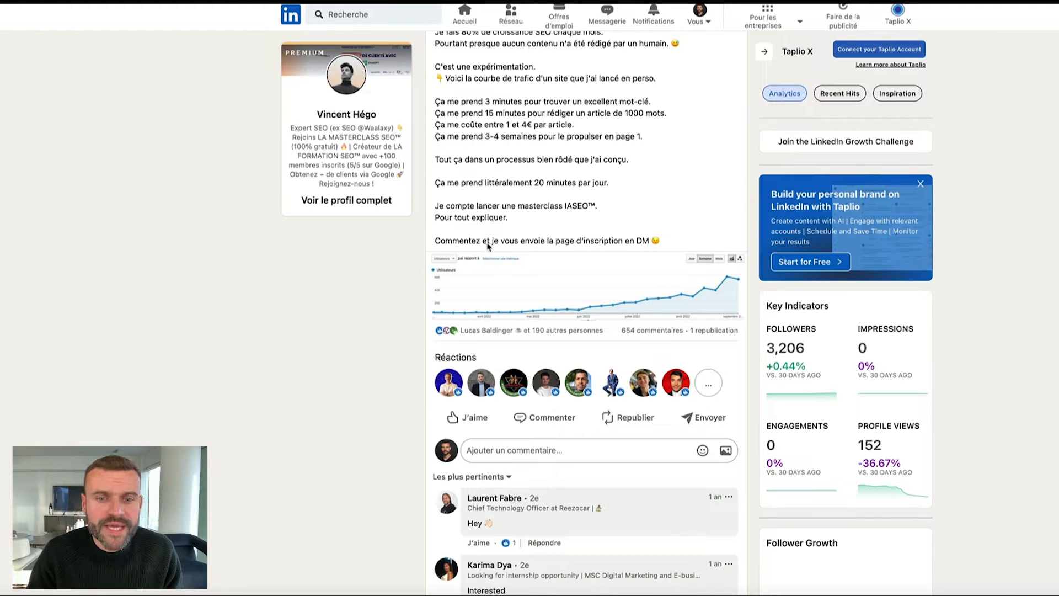
scroll(580, 227, "down", 1)
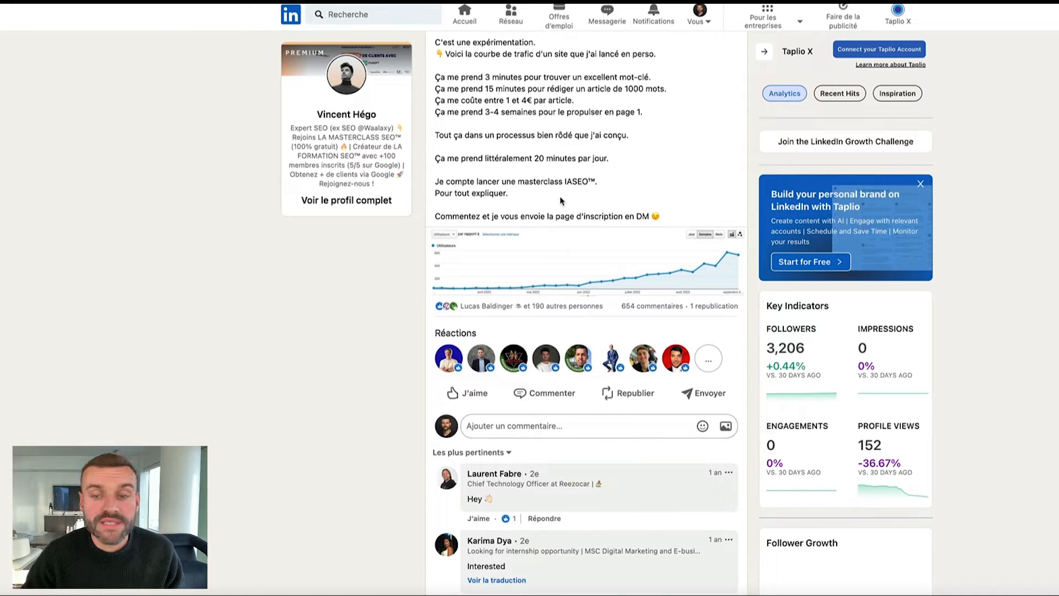
scroll(690, 257, "down", 1)
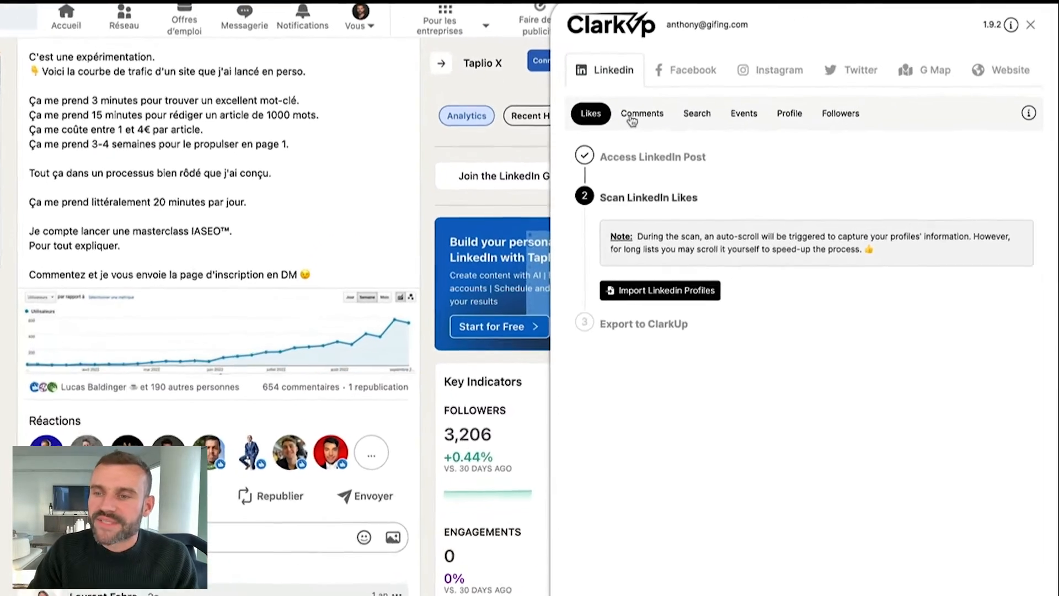
- Review ClarkUp's LinkedIn scan options for post comments, search results and events
left_click(729, 93)
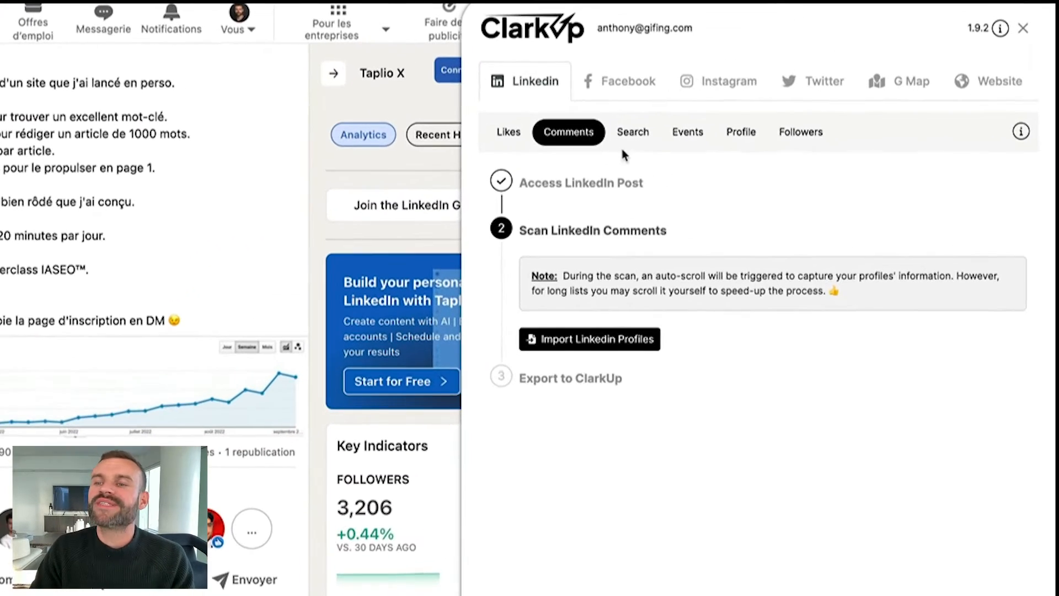
left_click(635, 135)
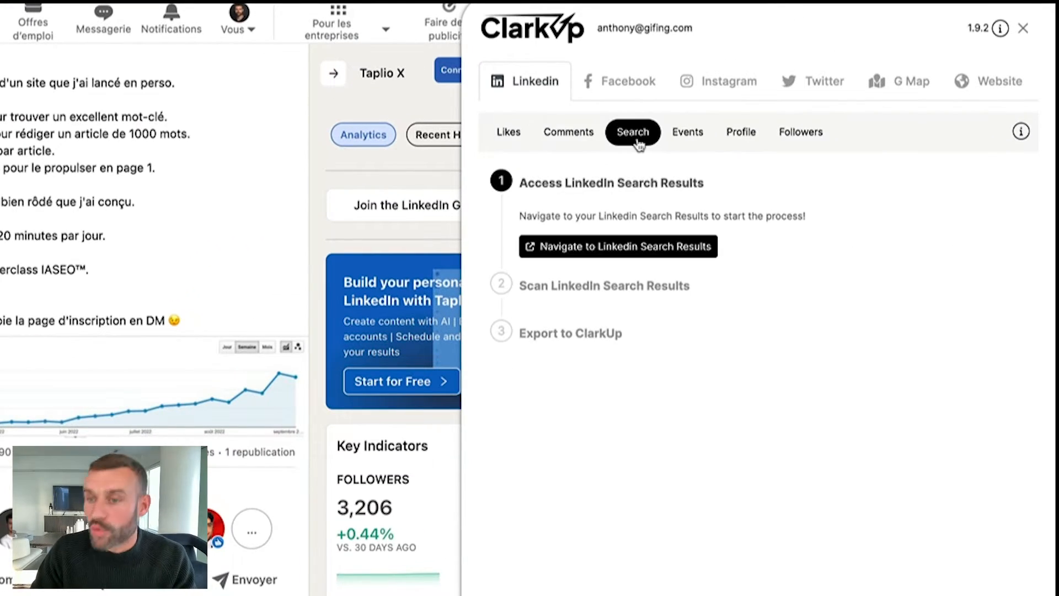
left_click(688, 135)
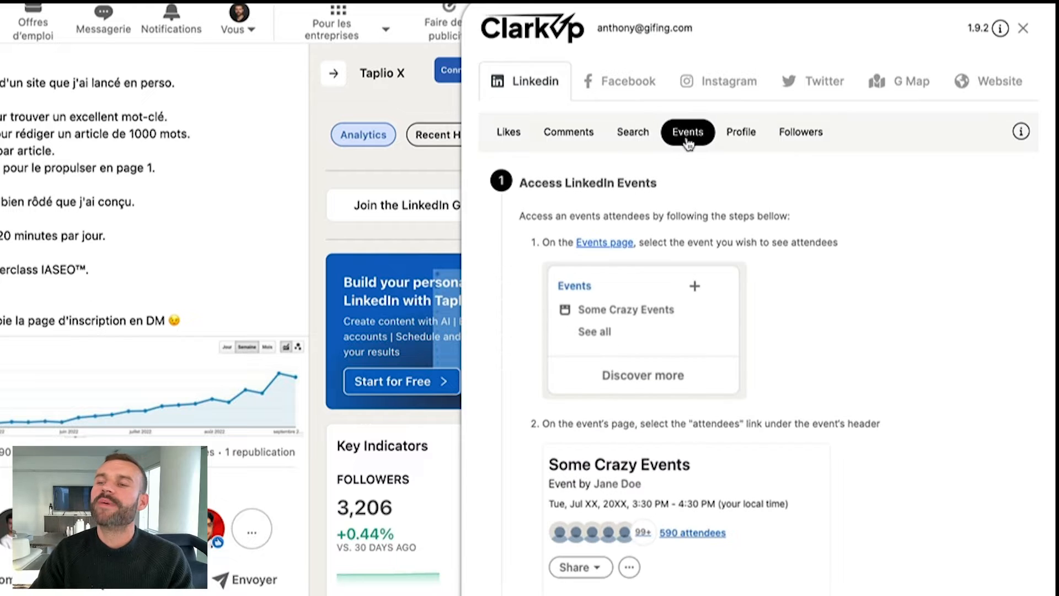
- Import the masterclass post author's LinkedIn profile into a ClarkUp pipeline, and open the LinkedIn followers scan
left_click(743, 139)
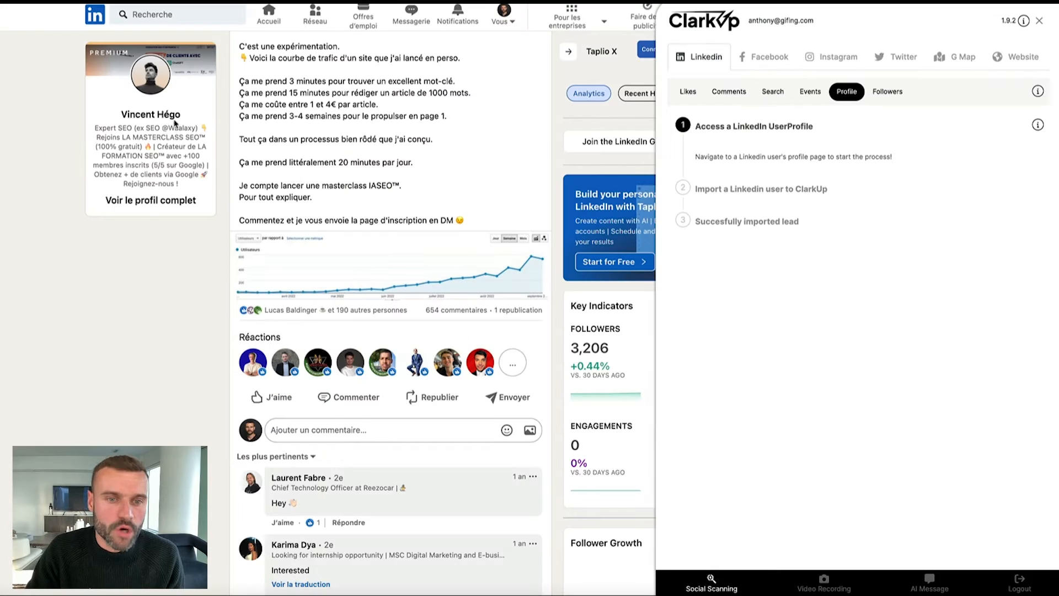
left_click(118, 79)
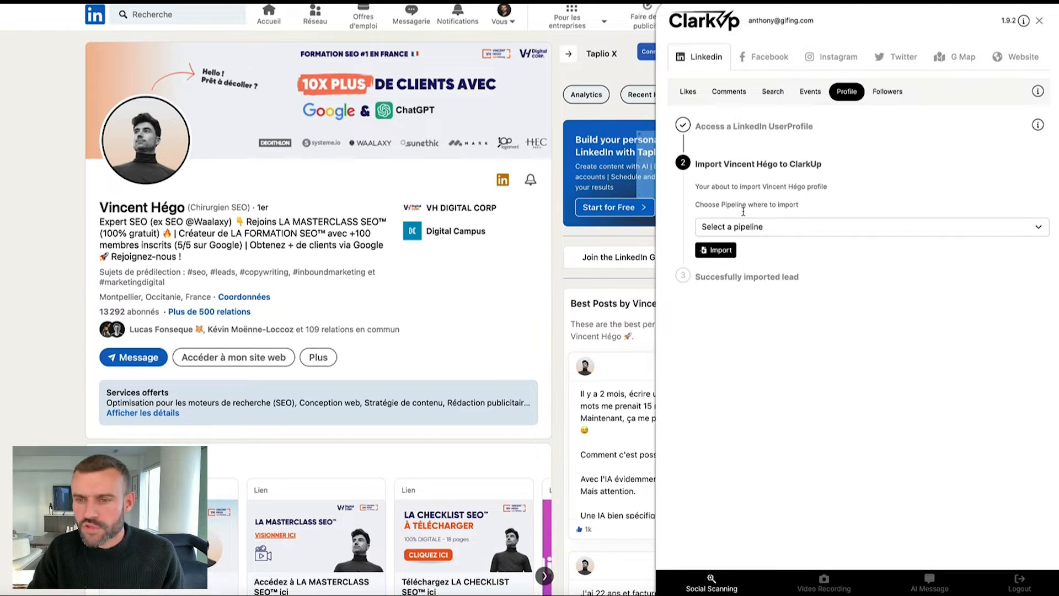
left_click(794, 228)
scroll(826, 386, "down", 3)
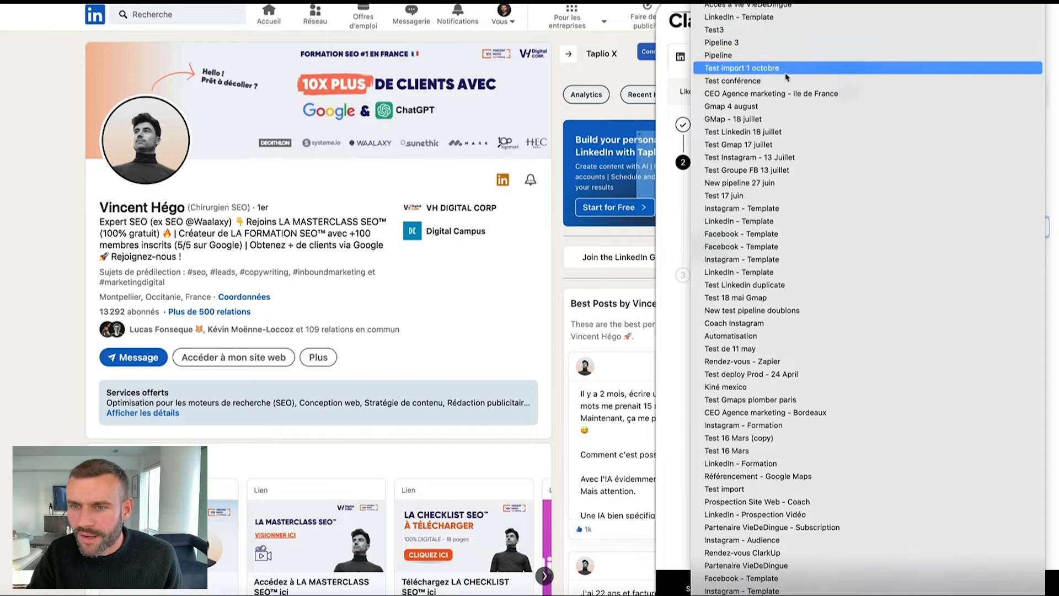
left_click(779, 42)
left_click(718, 250)
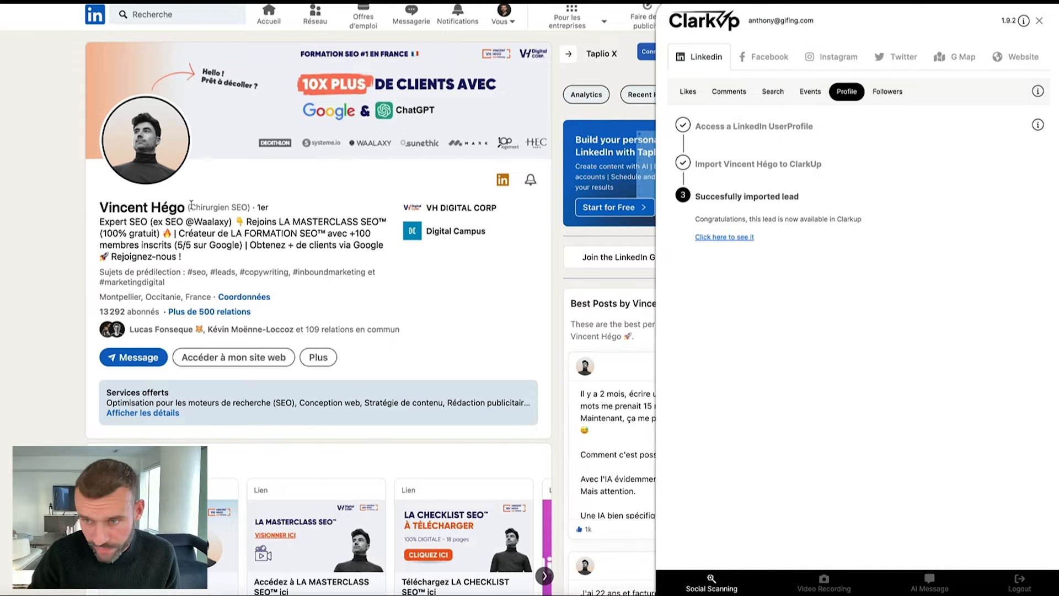
left_click(889, 92)
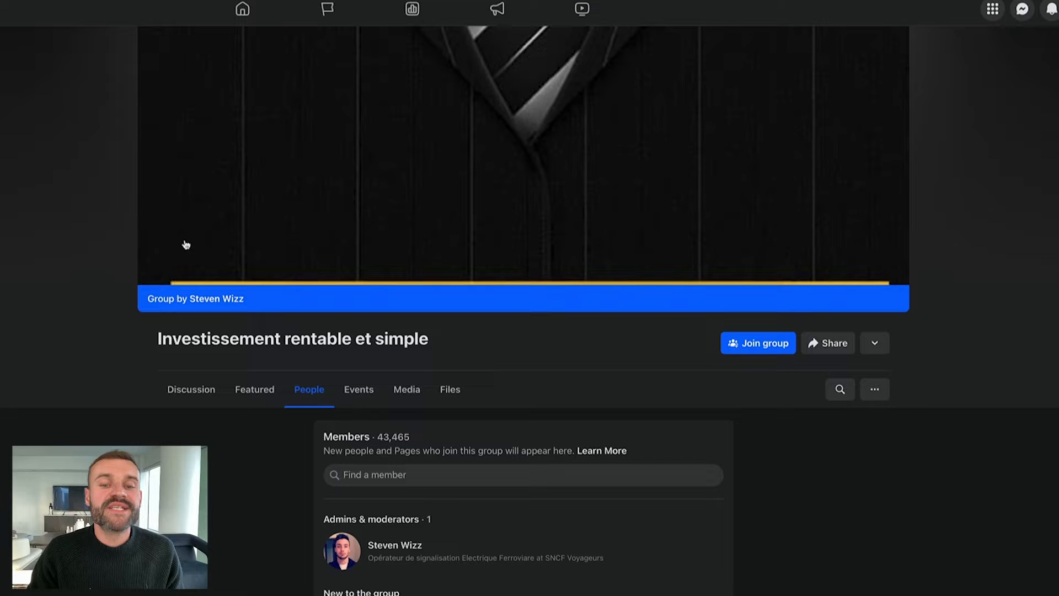
- Import the members of the Facebook group Investissement rentable et simple with ClarkUp, and pause the import
scroll(186, 244, "down", 5)
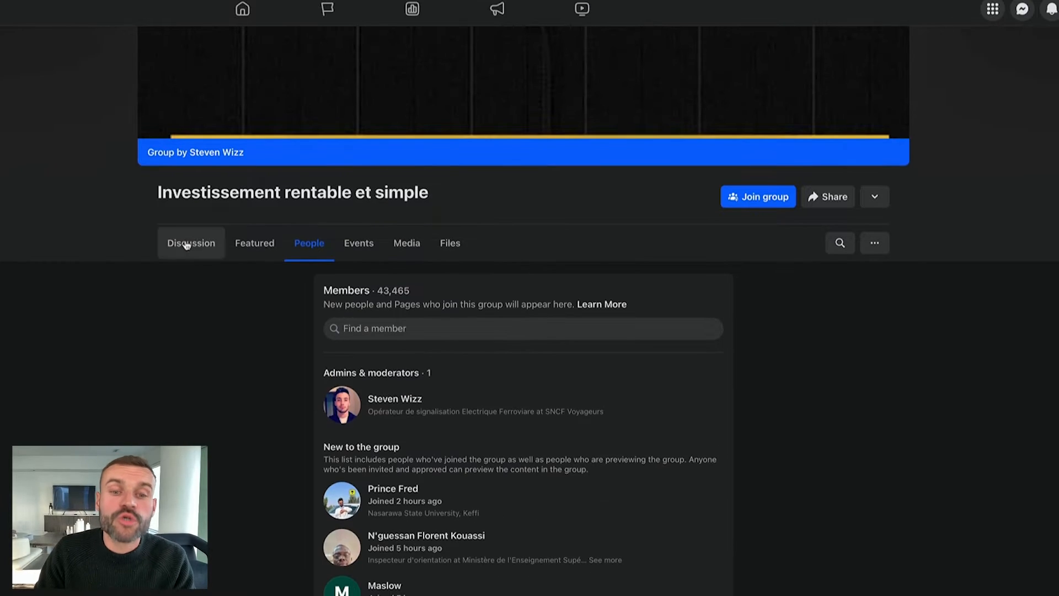
scroll(192, 257, "down", 1)
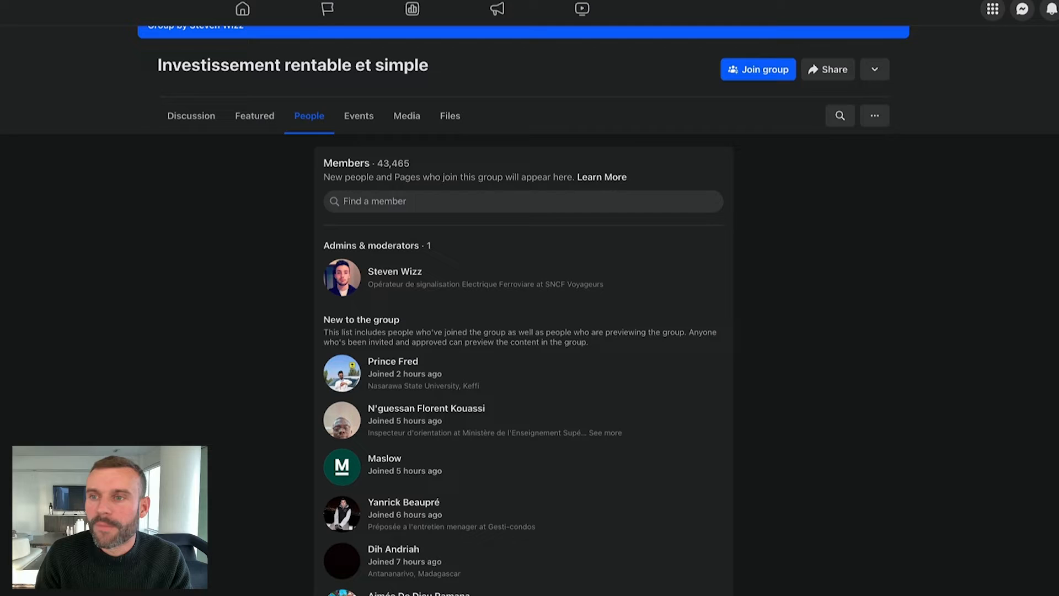
left_click(846, 1)
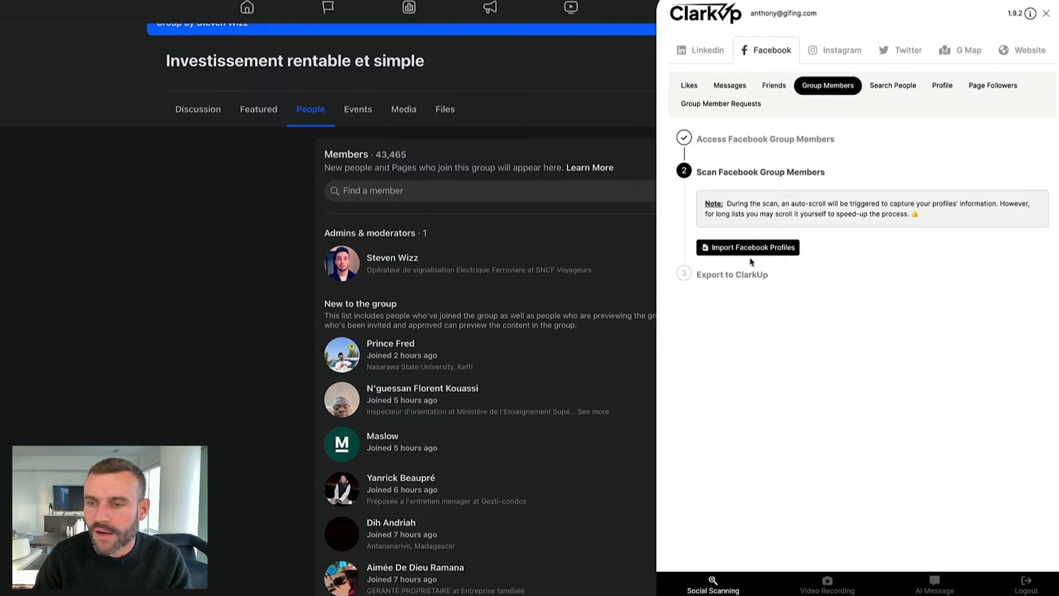
left_click(759, 248)
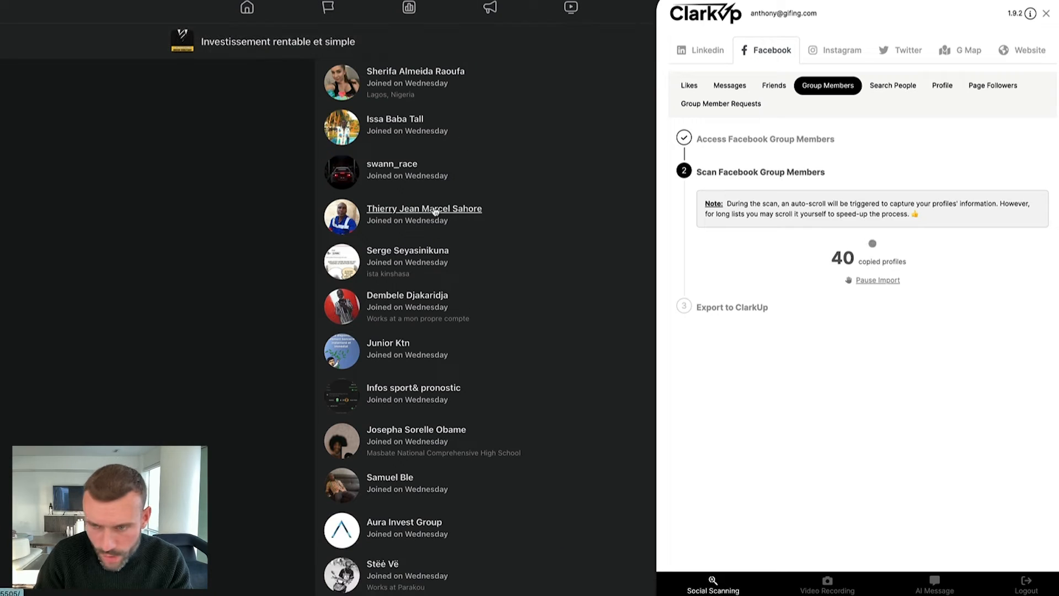
left_click(882, 280)
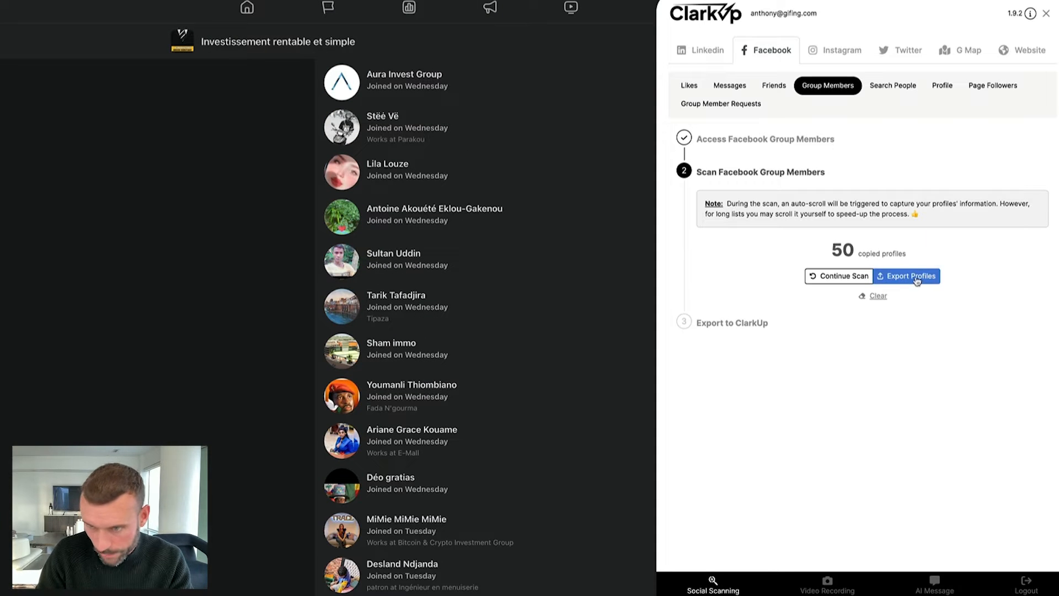
- Export the scanned Facebook group members, look through the list and copy it to the clipboard
left_click(917, 281)
scroll(795, 344, "down", 10)
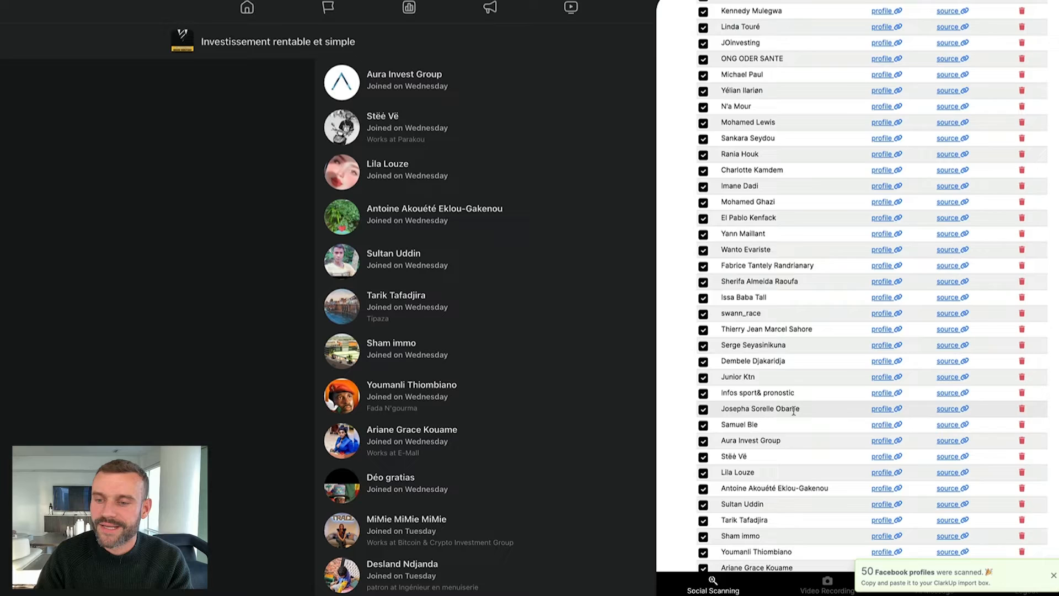
scroll(794, 414, "up", 10)
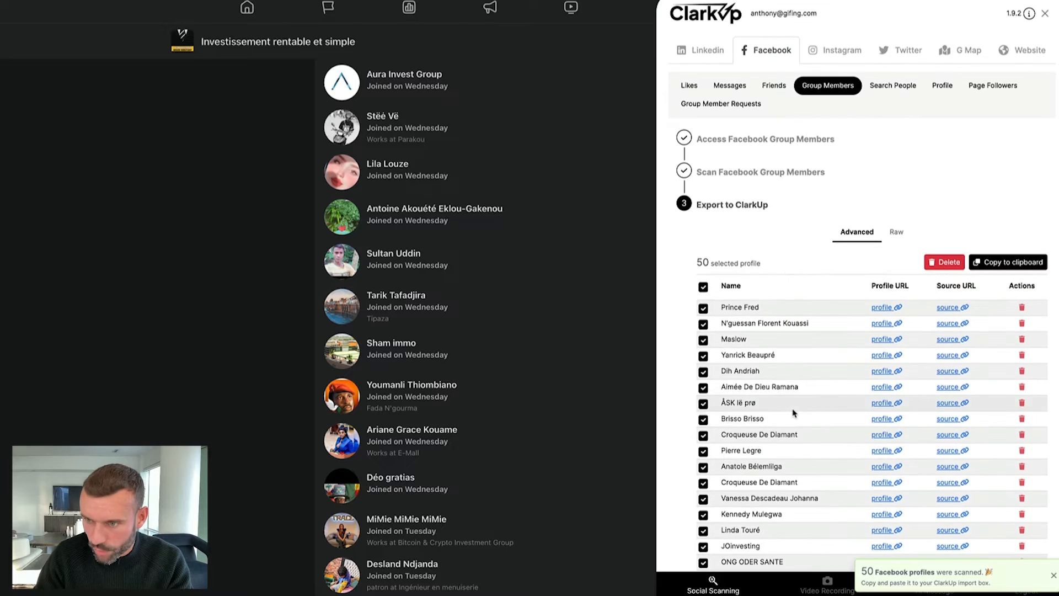
left_click(1013, 265)
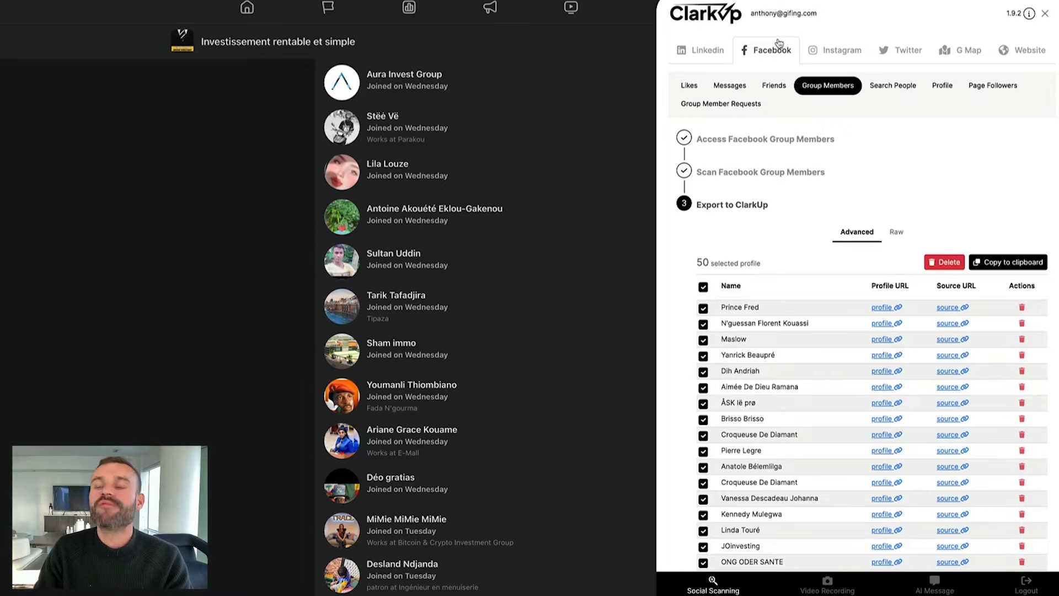
- Review ClarkUp's Facebook scan options, including likes, messages, friends, group members and people search
left_click(690, 87)
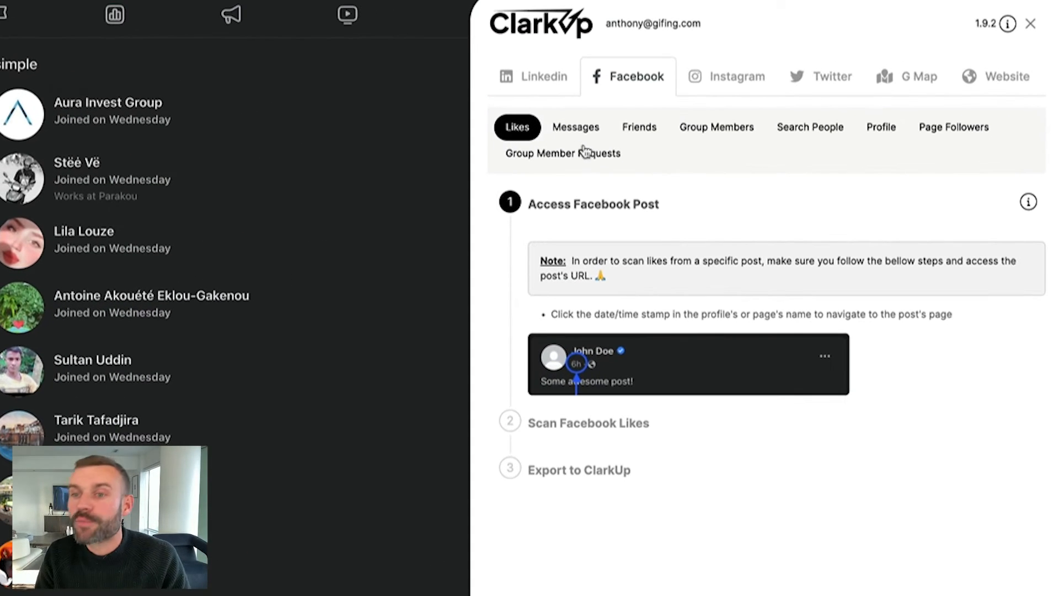
left_click(574, 130)
left_click(648, 128)
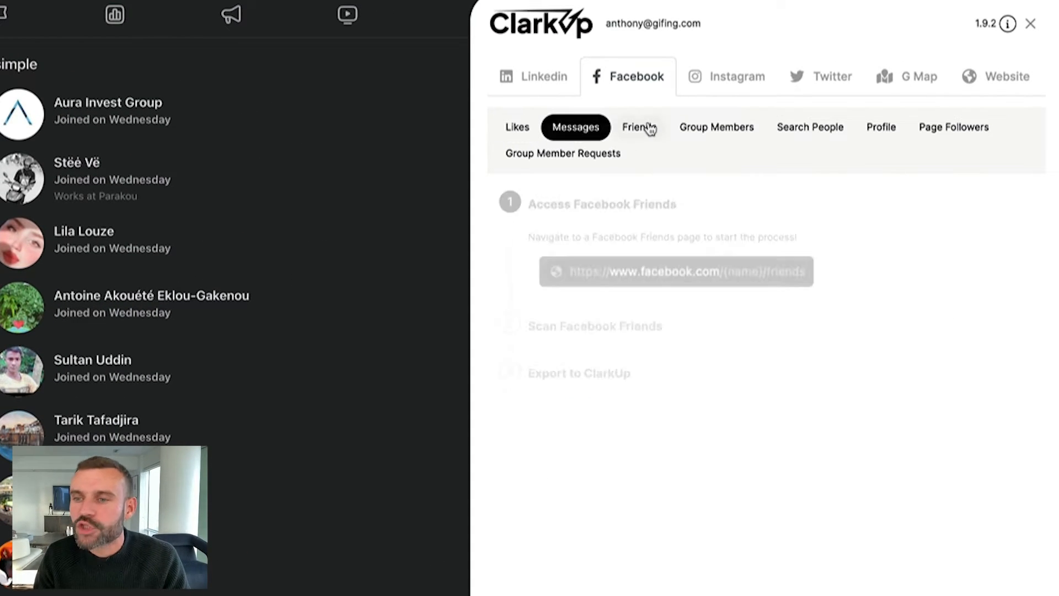
left_click(719, 134)
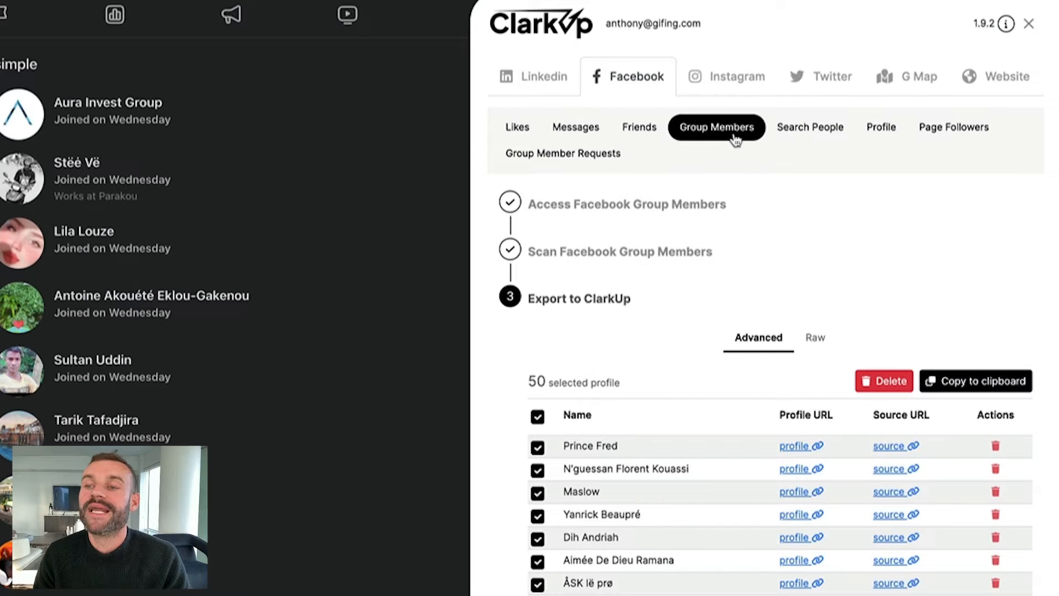
left_click(814, 132)
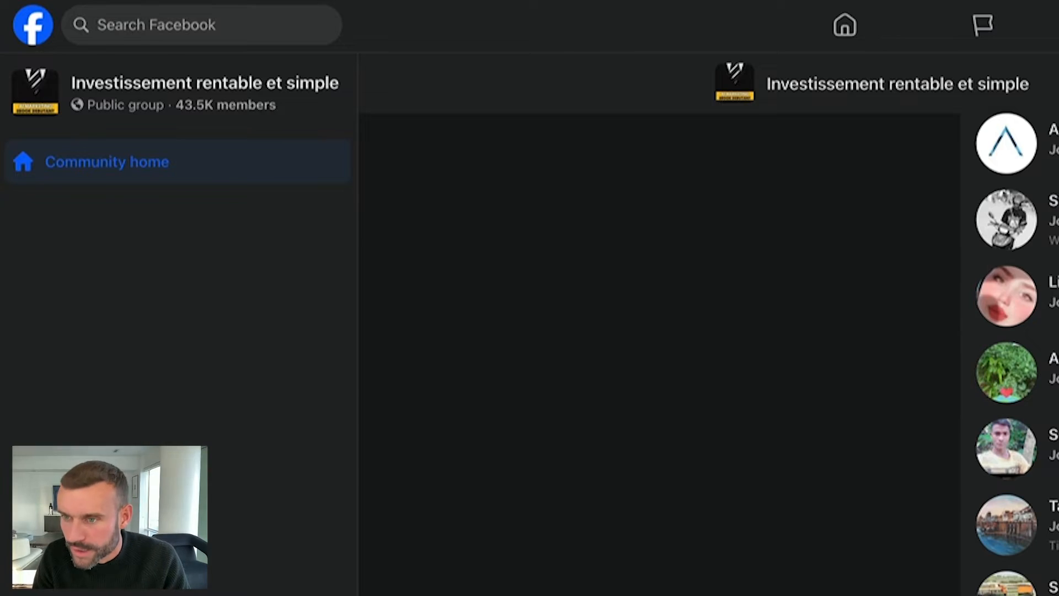
left_click(931, 103)
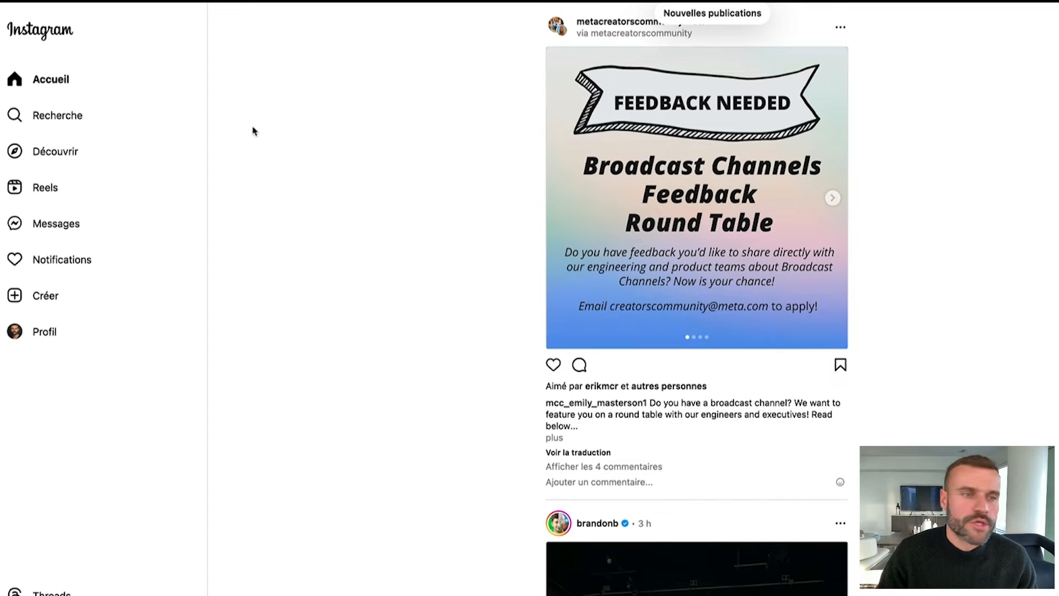
- Search Instagram for immobilier, open the immobilier.company account and display its followers list
left_click(57, 115)
type("immobilier")
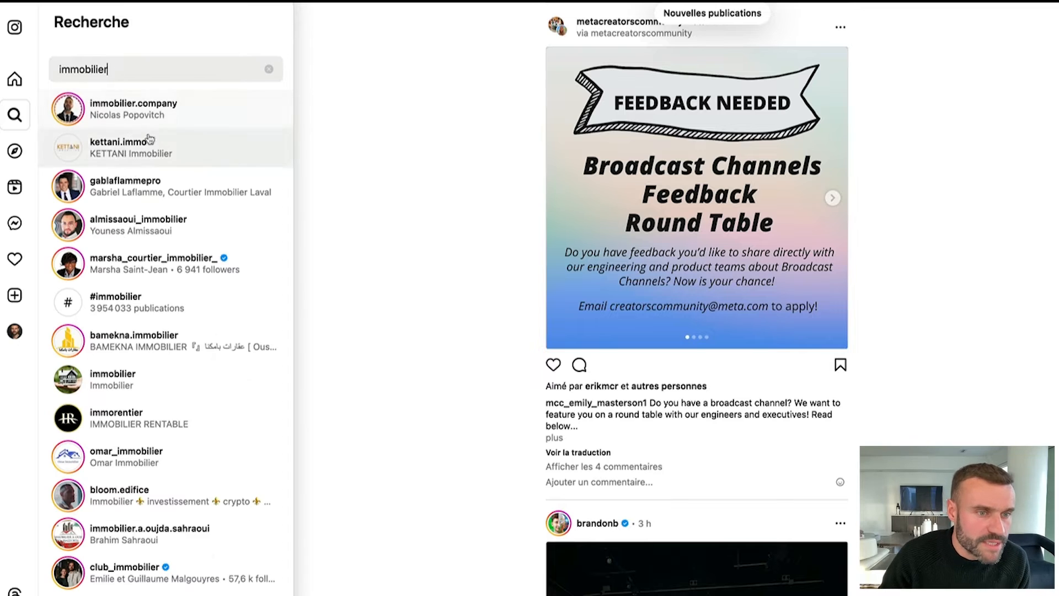
left_click(176, 125)
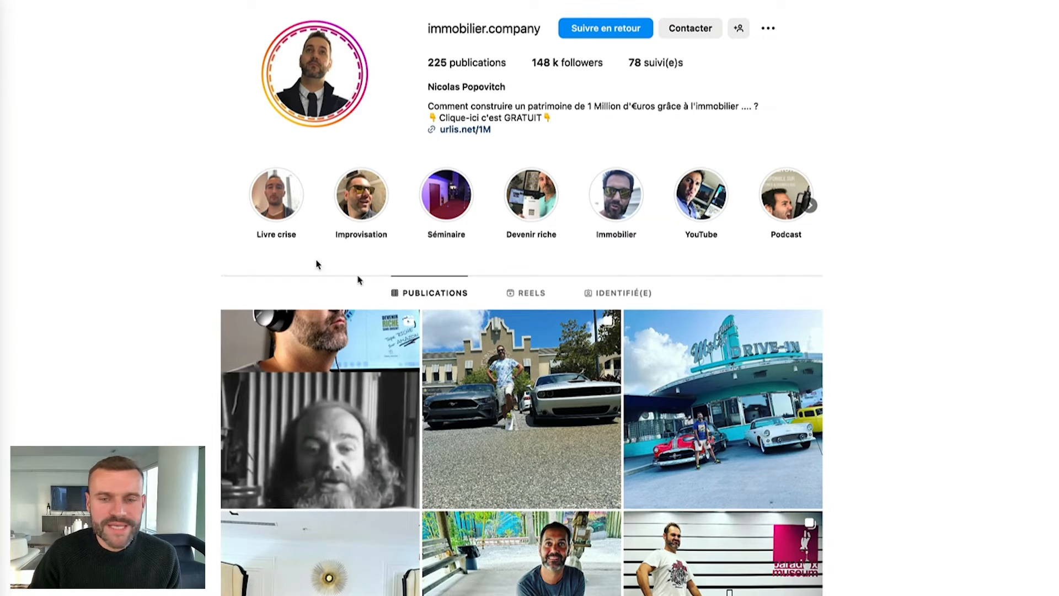
scroll(239, 225, "down", 10)
scroll(238, 225, "up", 10)
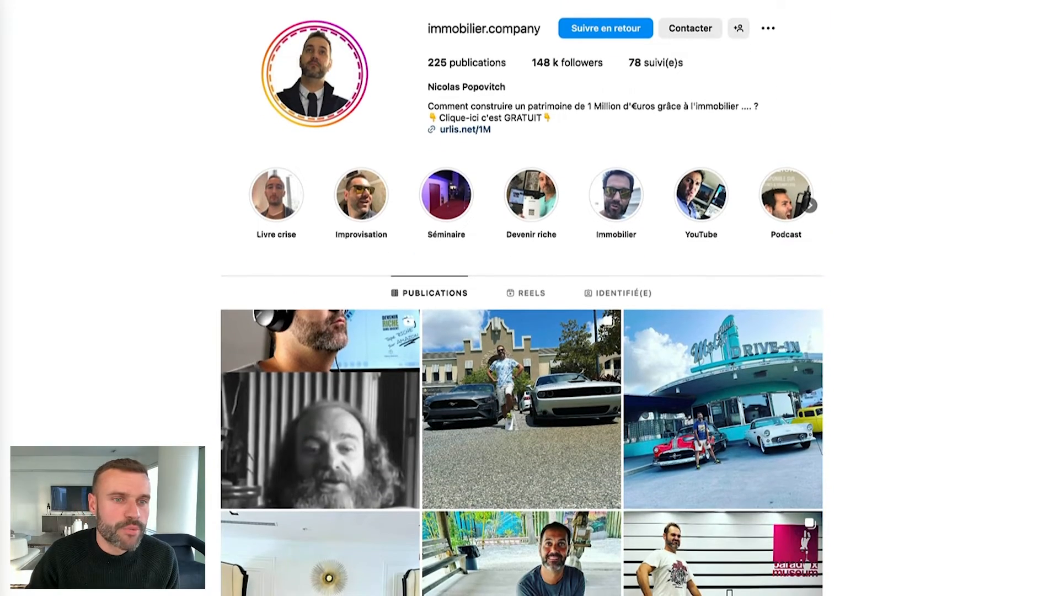
left_click(563, 64)
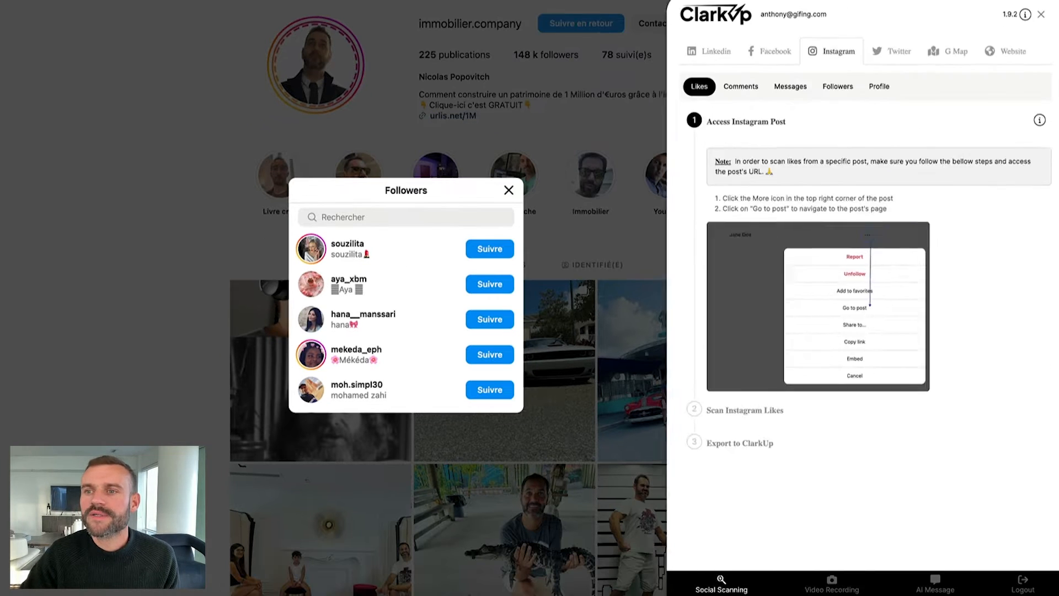
- Scan the immobilier.company followers with ClarkUp, pause the import and export the copied profiles
left_click(823, 86)
left_click(739, 230)
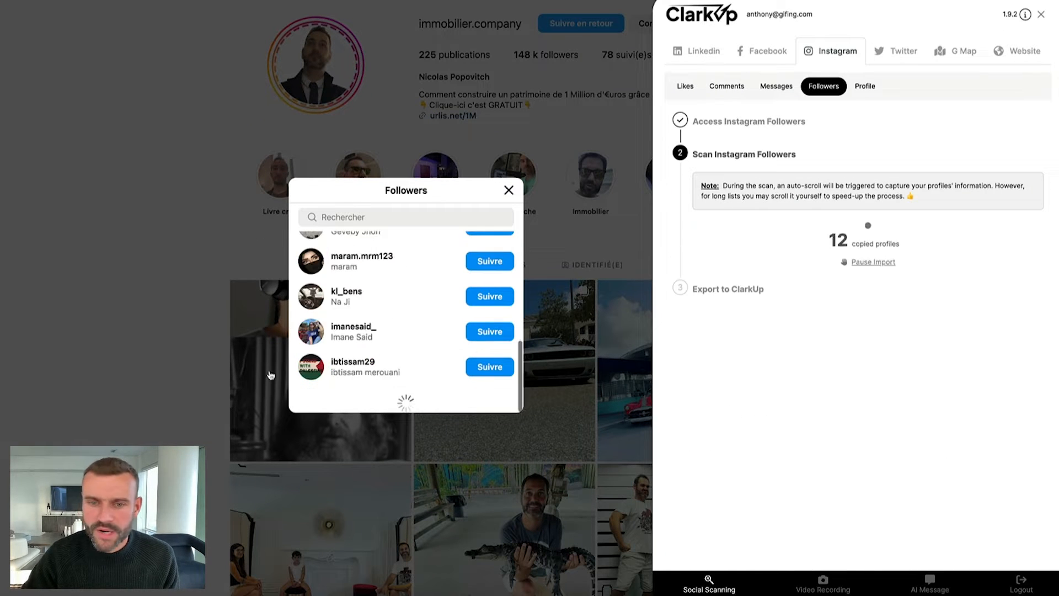
mouse_move(354, 295)
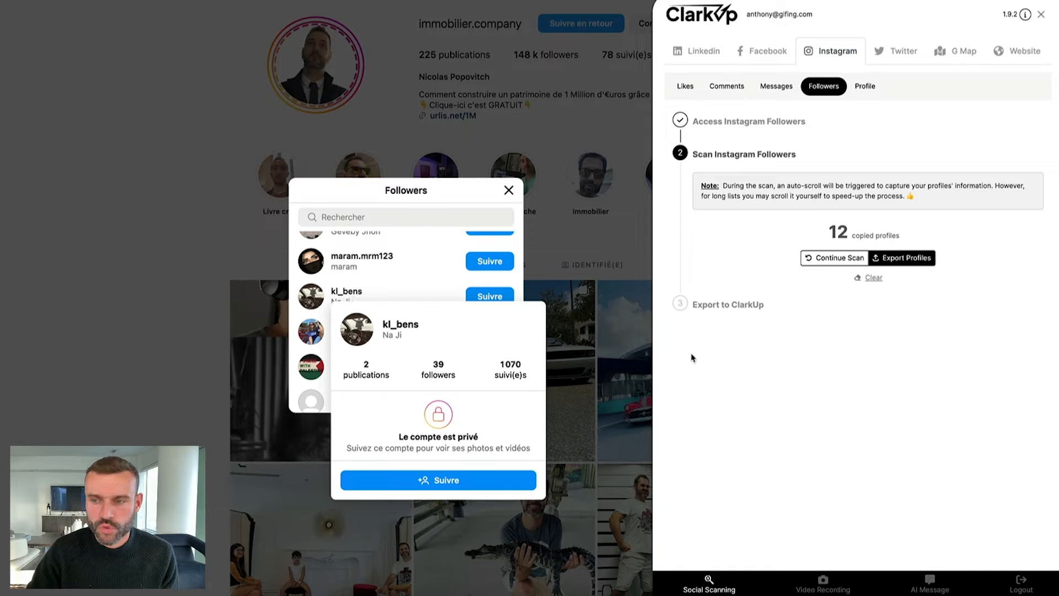
left_click(903, 258)
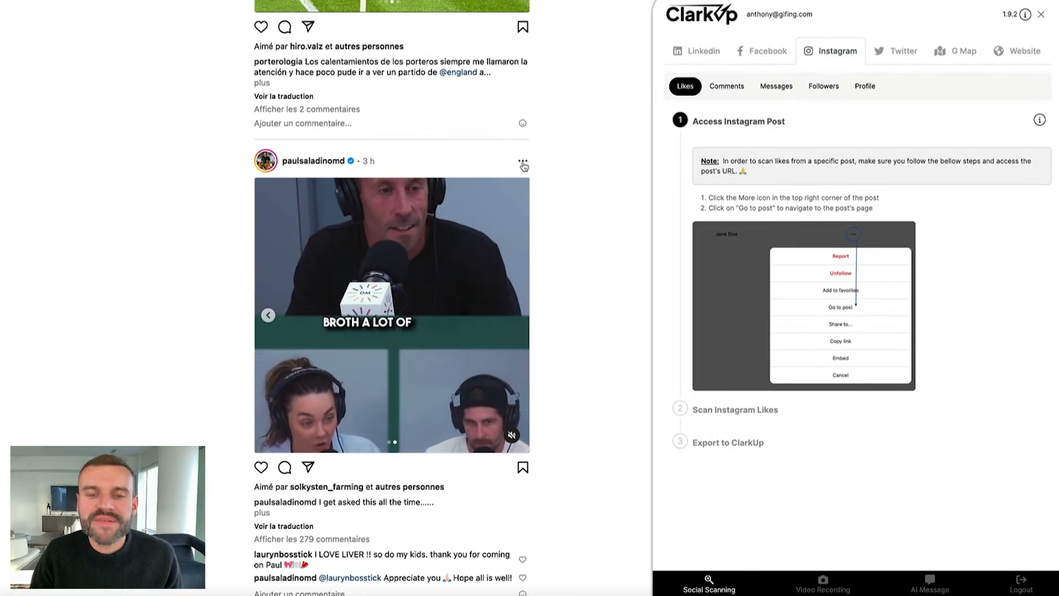
- Open the Instagram post about the best foods for pregnancy on its own page, import the profiles that liked it and pause the import
left_click(524, 162)
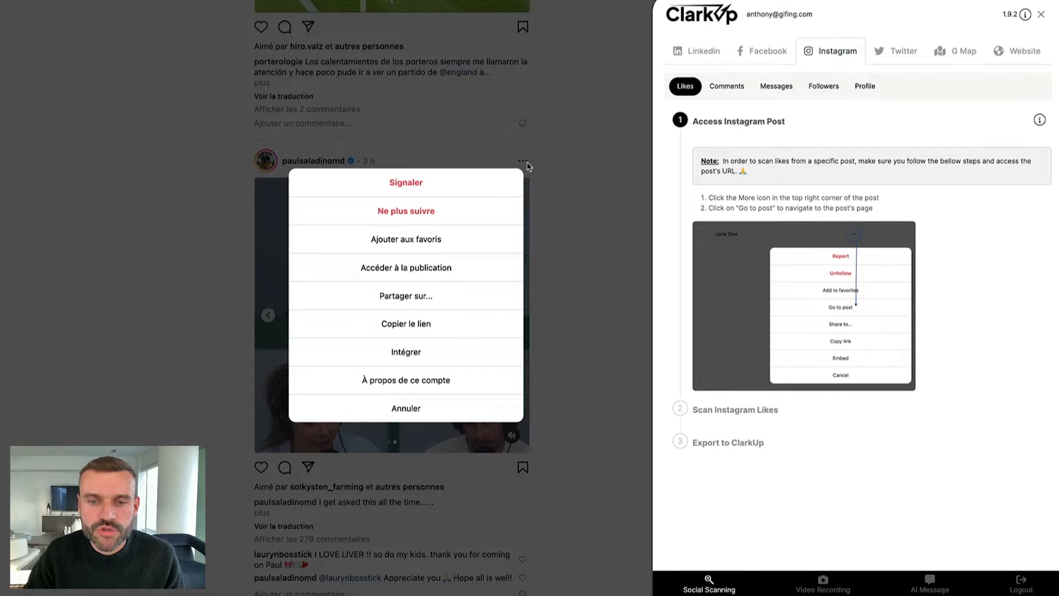
left_click(419, 335)
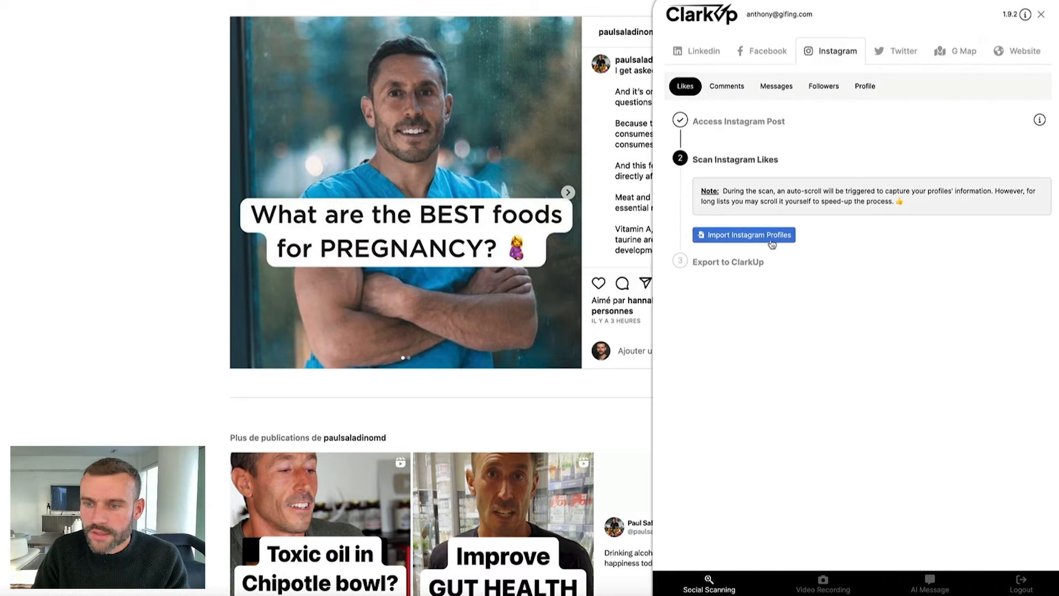
left_click(739, 234)
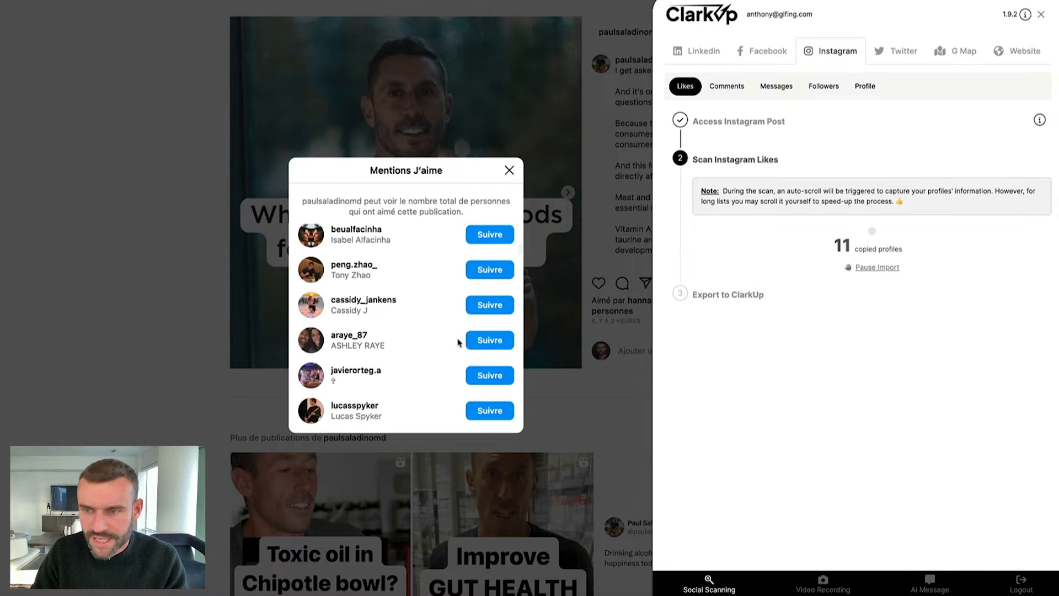
left_click(877, 267)
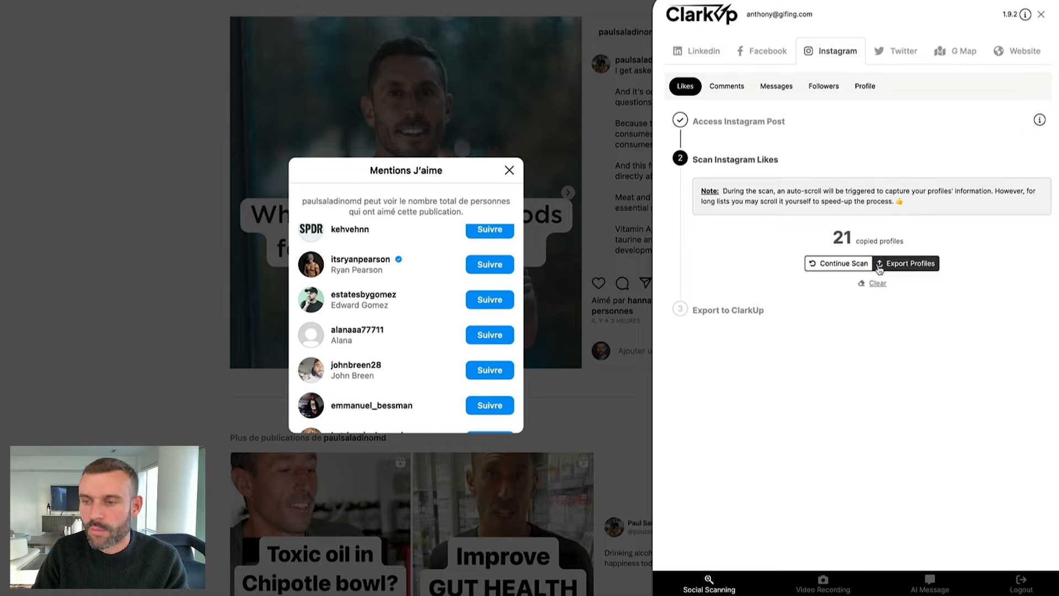
- Export the profiles scanned from the Instagram post's likes and look through the exported list
left_click(910, 263)
scroll(798, 383, "down", 3)
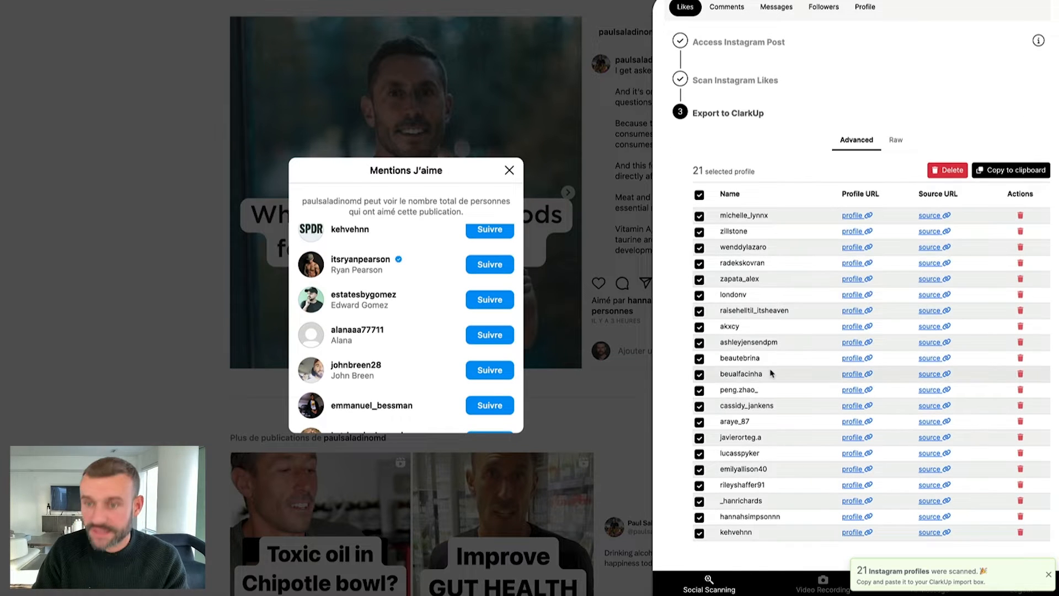
scroll(771, 374, "up", 3)
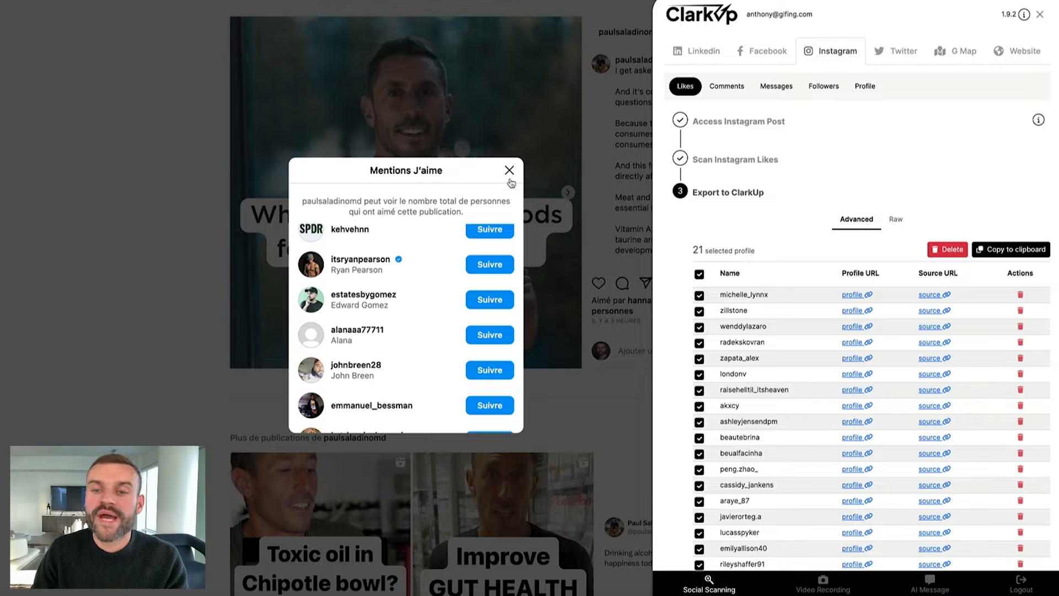
- Look through ClarkUp's Instagram scanning options for comments, messages, followers and single profiles
left_click(650, 112)
left_click(722, 87)
left_click(776, 88)
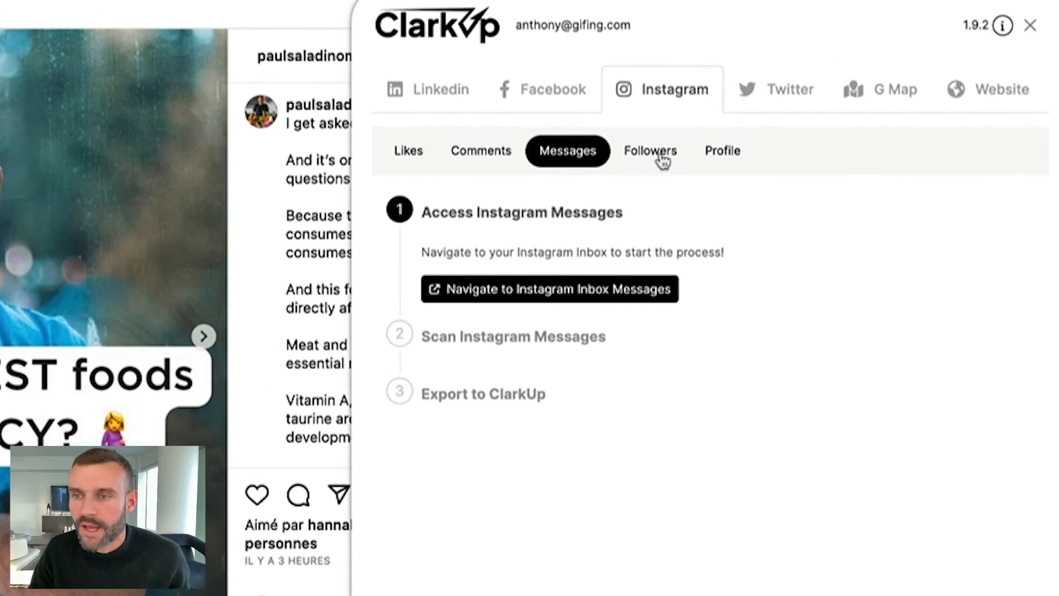
left_click(662, 157)
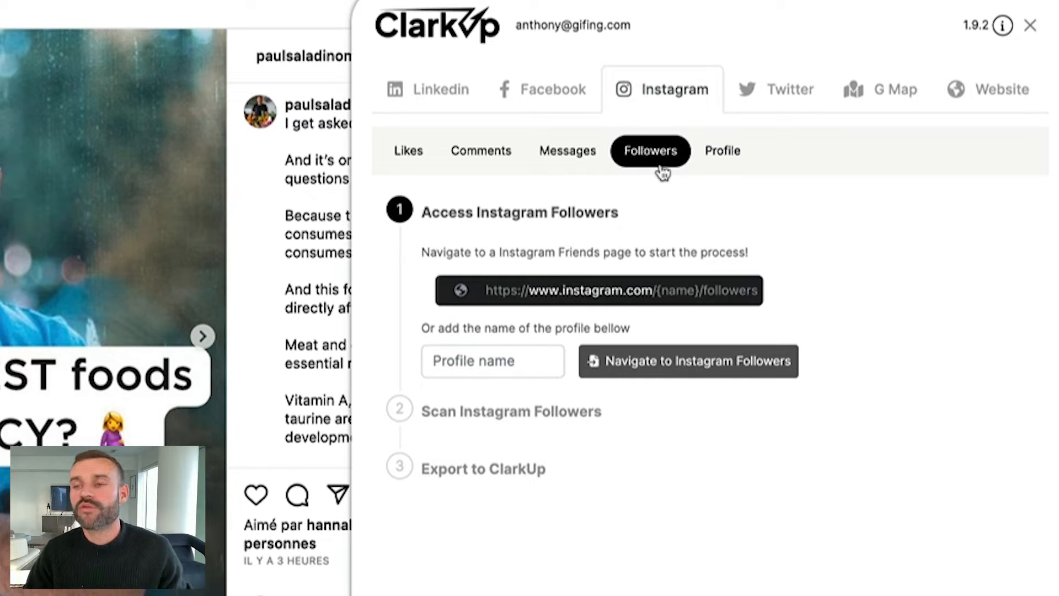
left_click(727, 159)
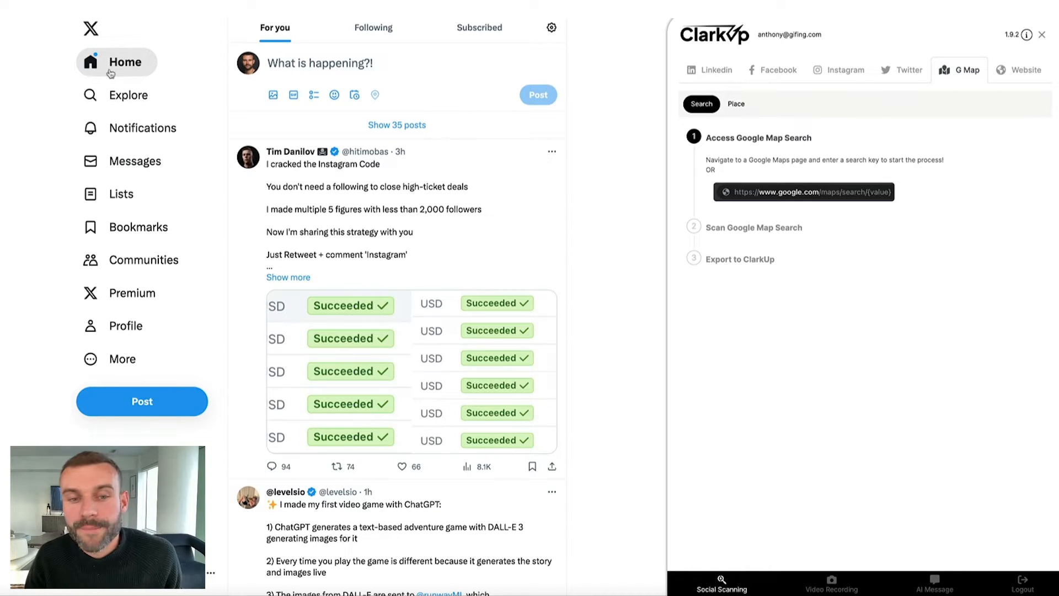
- Browse the X home feed and show ClarkUp's Twitter scanning options
left_click(132, 73)
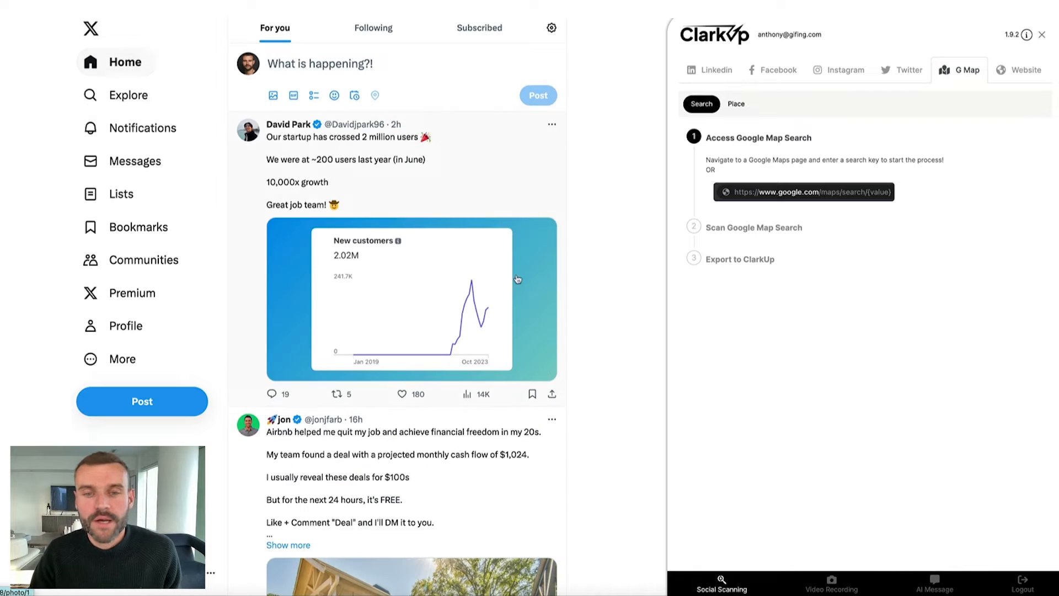
scroll(377, 251, "down", 8)
scroll(378, 251, "up", 8)
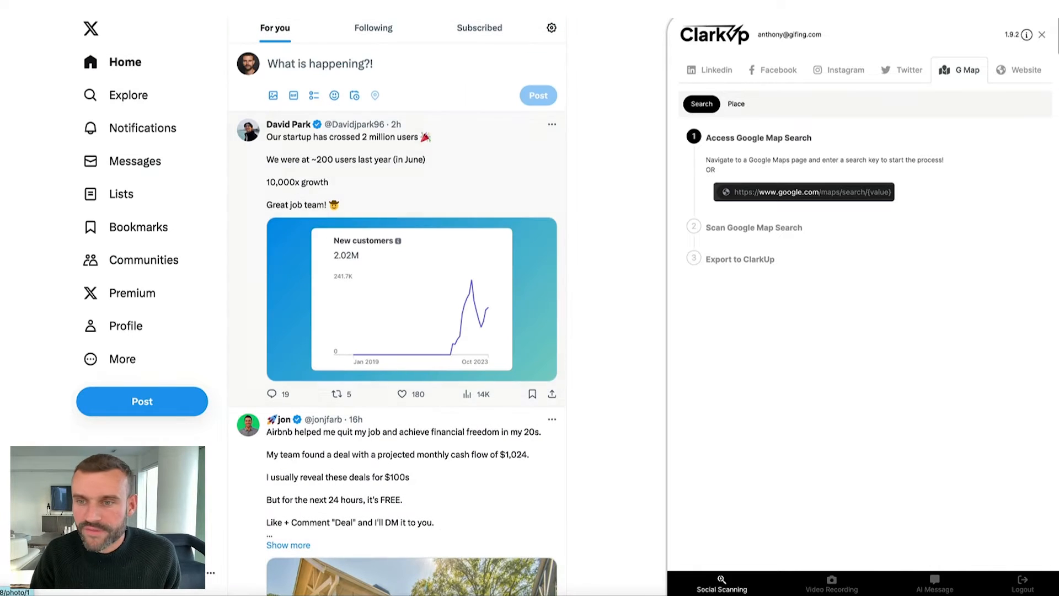
left_click(897, 77)
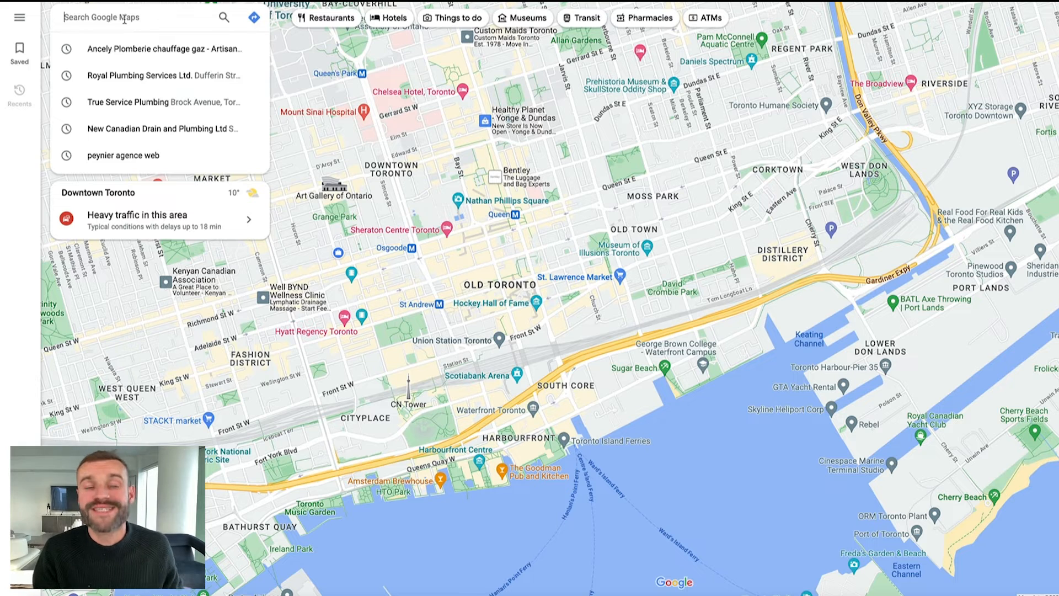
- Search Google Maps for plombier toulouse and look through the listed businesses
type("pl")
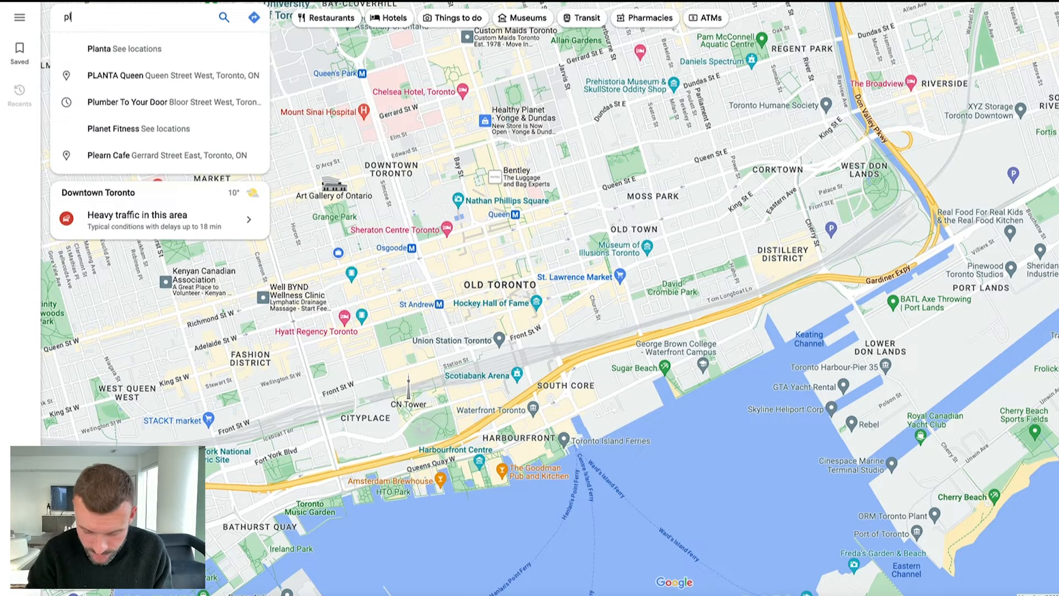
type("ombier toulos")
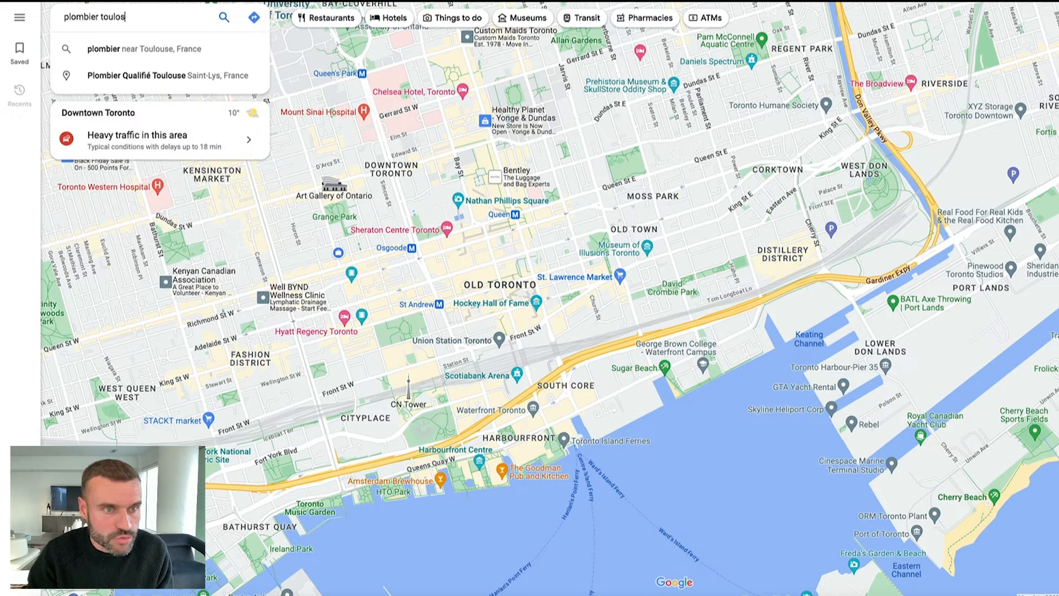
key("BackSpace")
type("use")
key("Return")
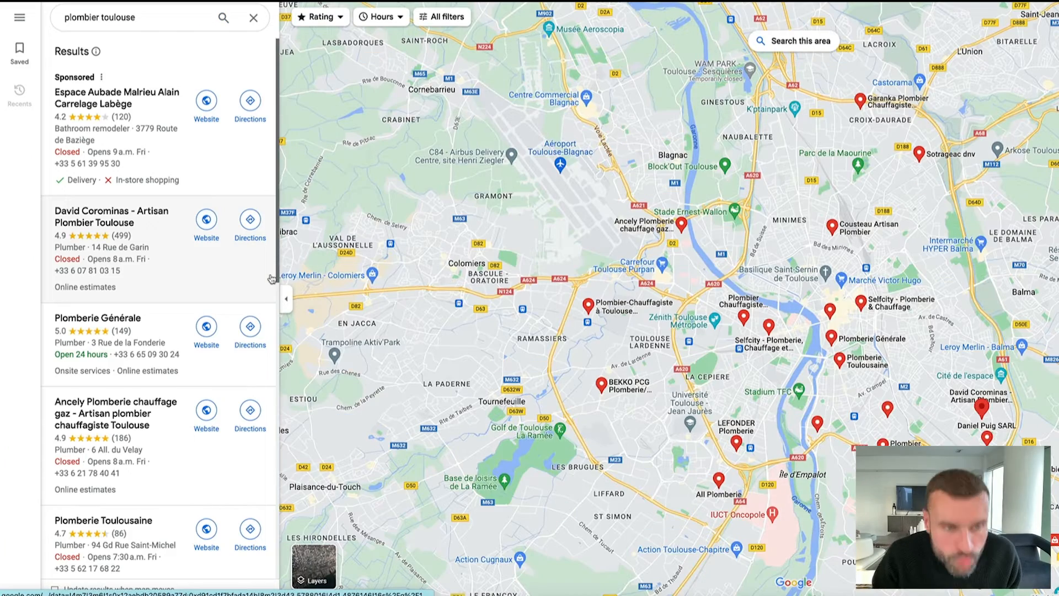
scroll(138, 255, "down", 5)
scroll(138, 254, "up", 1)
- Search Google Maps for coach développement personnel paris and look through the listed coaches
double_click(118, 17)
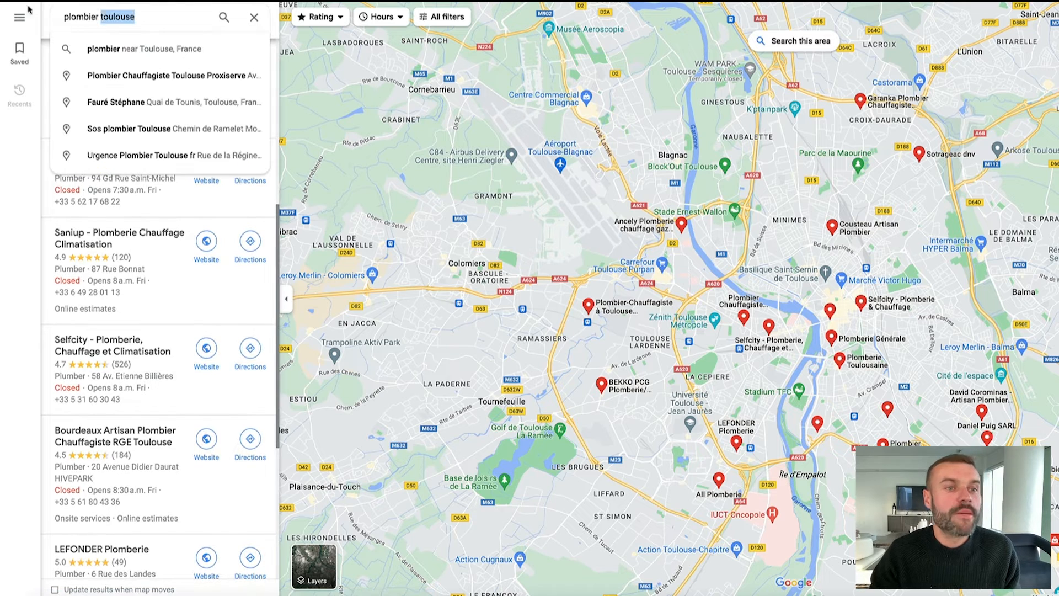
type("coach")
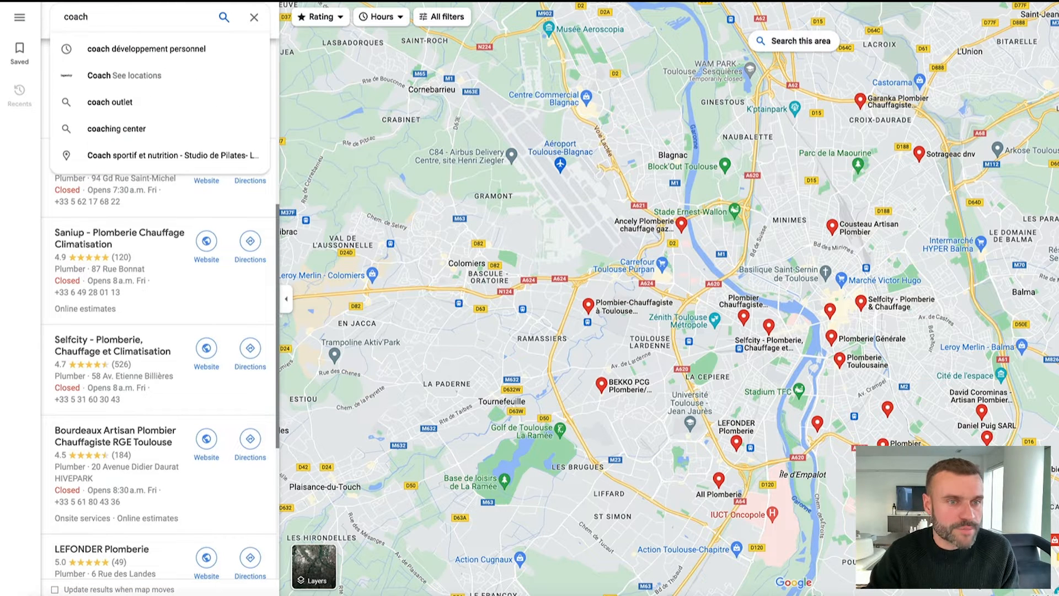
key("Down")
type("pari")
key("Return")
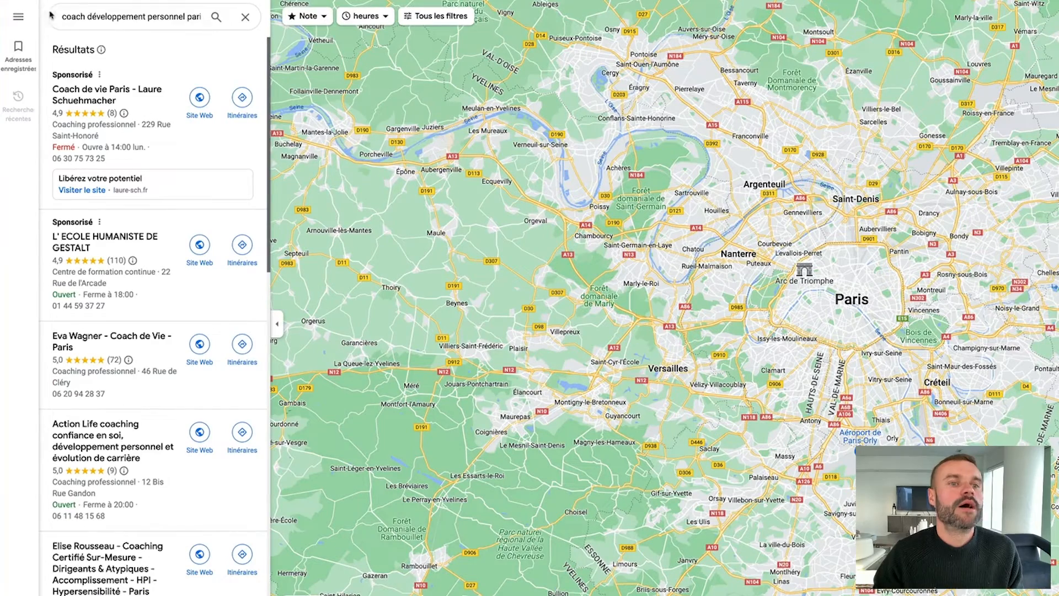
left_click(76, 16)
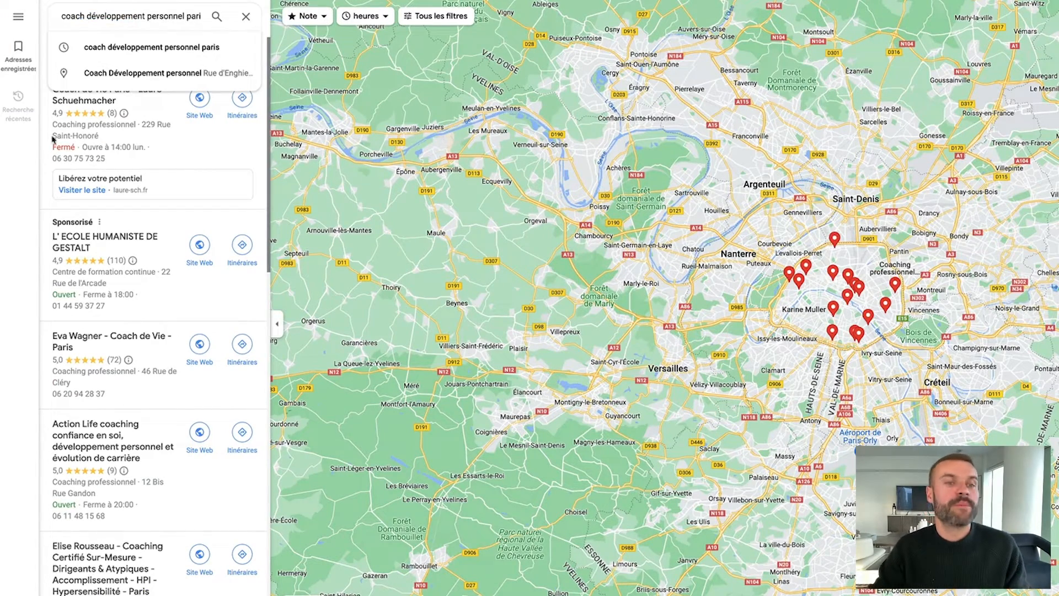
scroll(141, 147, "down", 12)
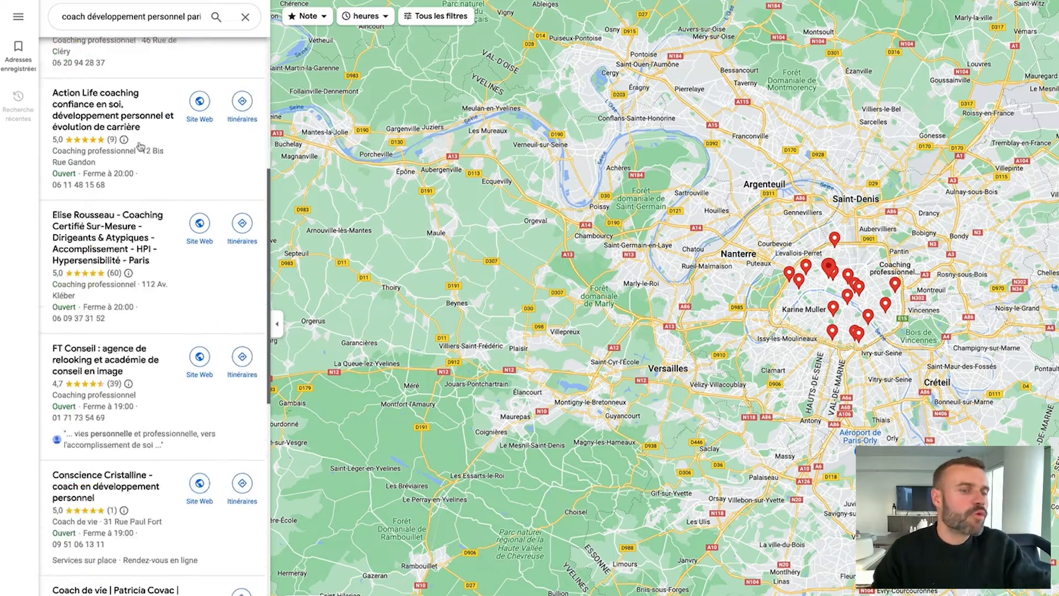
scroll(141, 147, "down", 18)
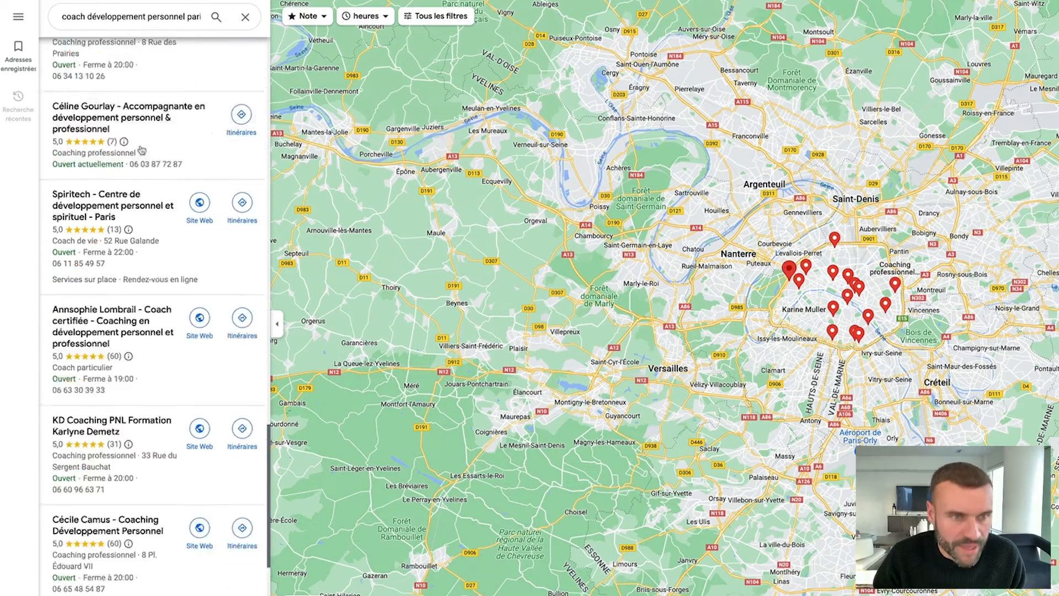
scroll(170, 194, "down", 15)
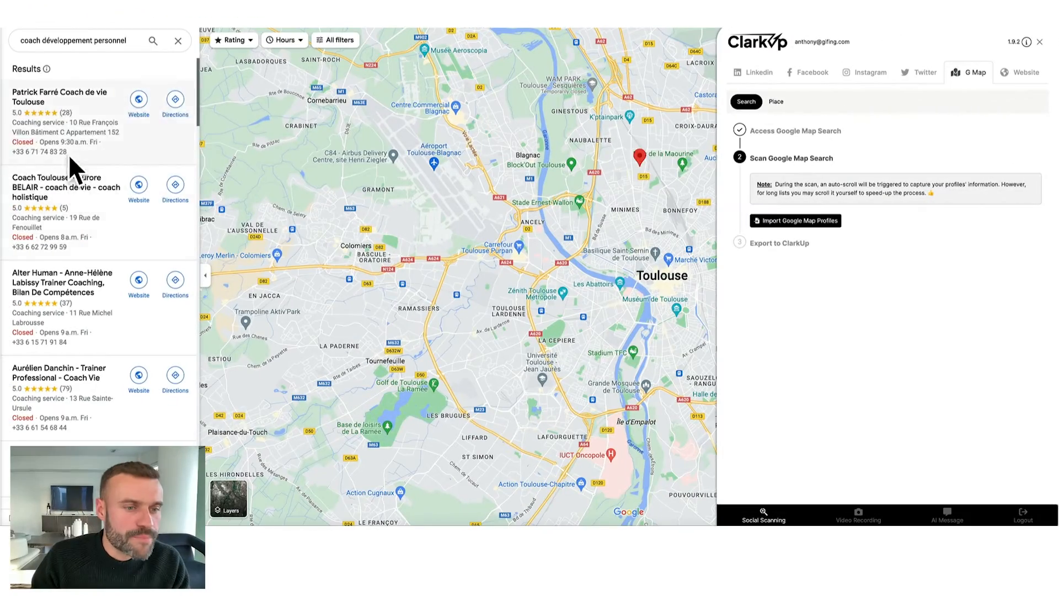
- Import the coach développement personnel results from Google Maps with ClarkUp, pause the import and export the copied profiles
scroll(75, 168, "down", 15)
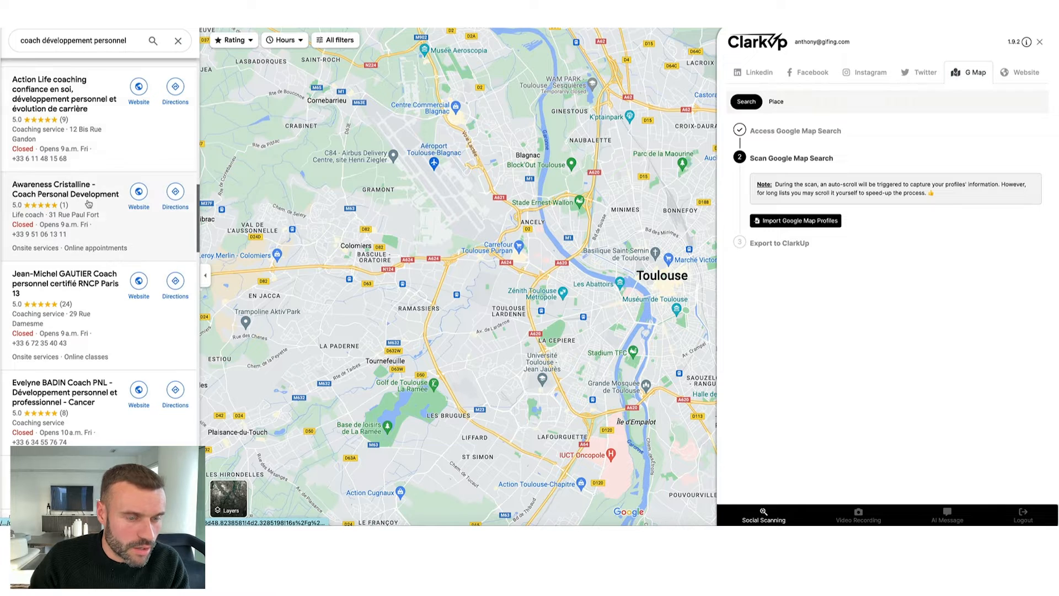
scroll(75, 270, "down", 10)
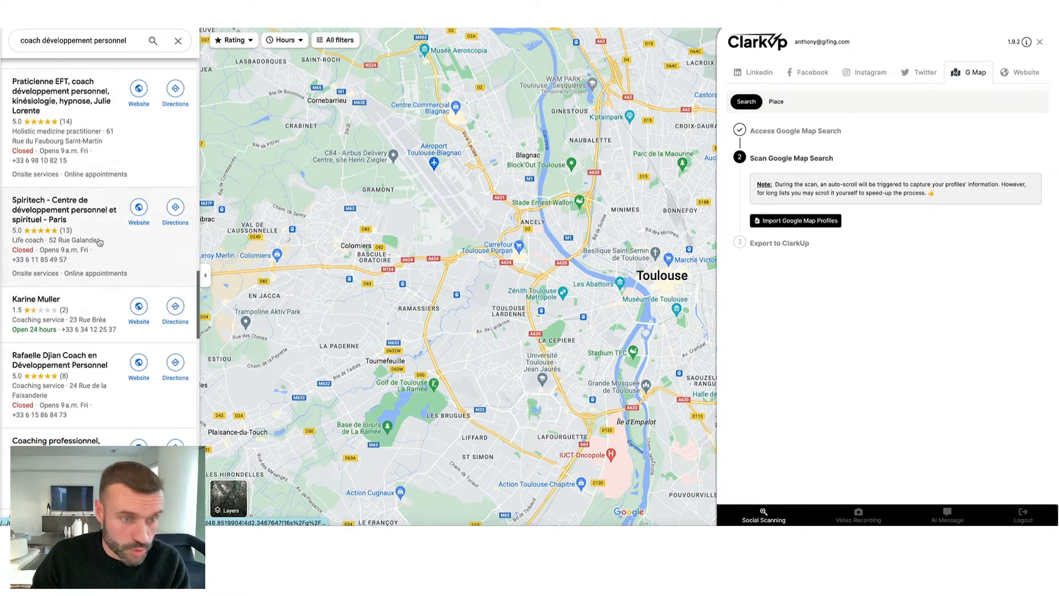
scroll(88, 165, "up", 20)
left_click(794, 220)
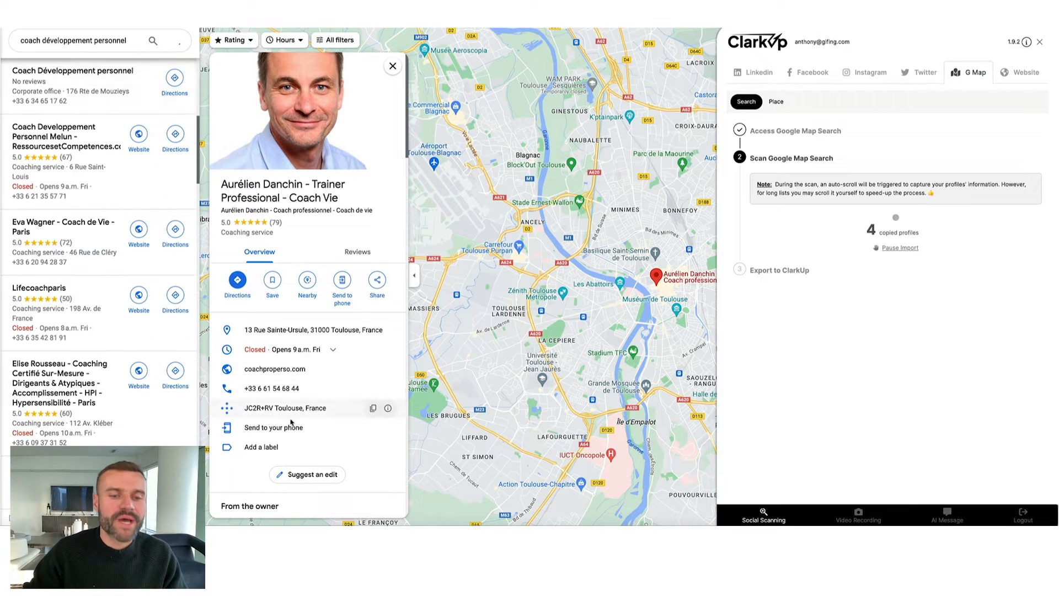
left_click(900, 248)
left_click(930, 244)
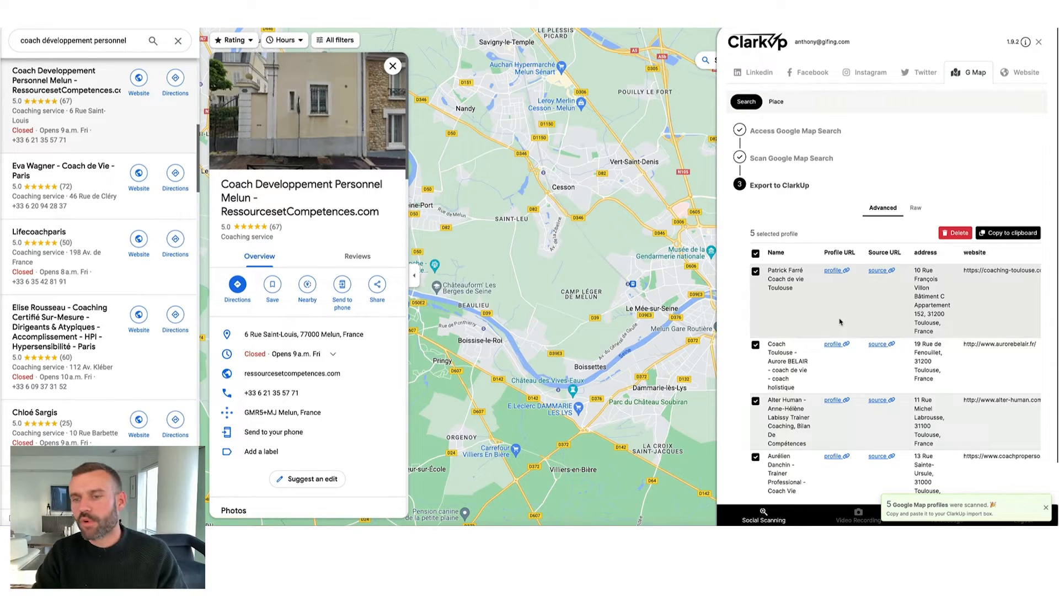
- Examine the names, addresses, websites and phone numbers in the exported Google Maps profiles
left_click_drag(787, 294, 767, 267)
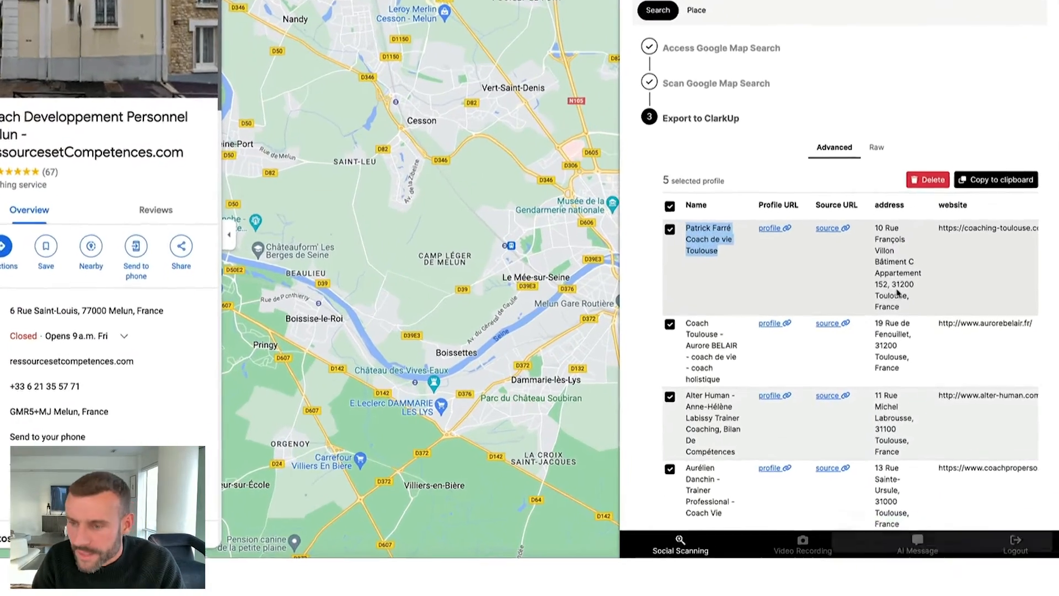
left_click_drag(931, 314, 915, 268)
scroll(861, 212, "right", 5)
left_click_drag(924, 205, 814, 207)
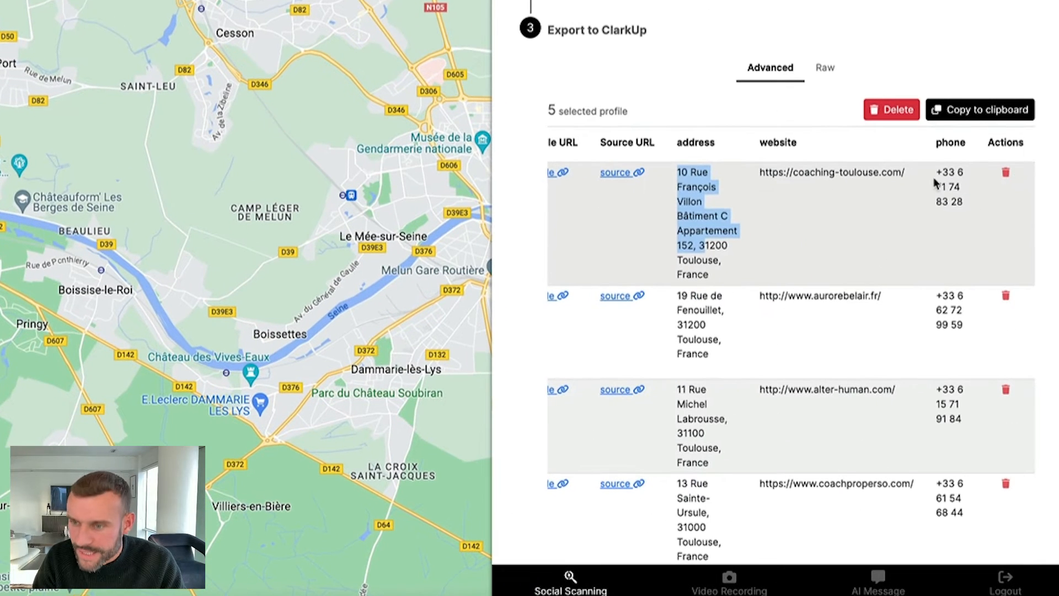
left_click(933, 190)
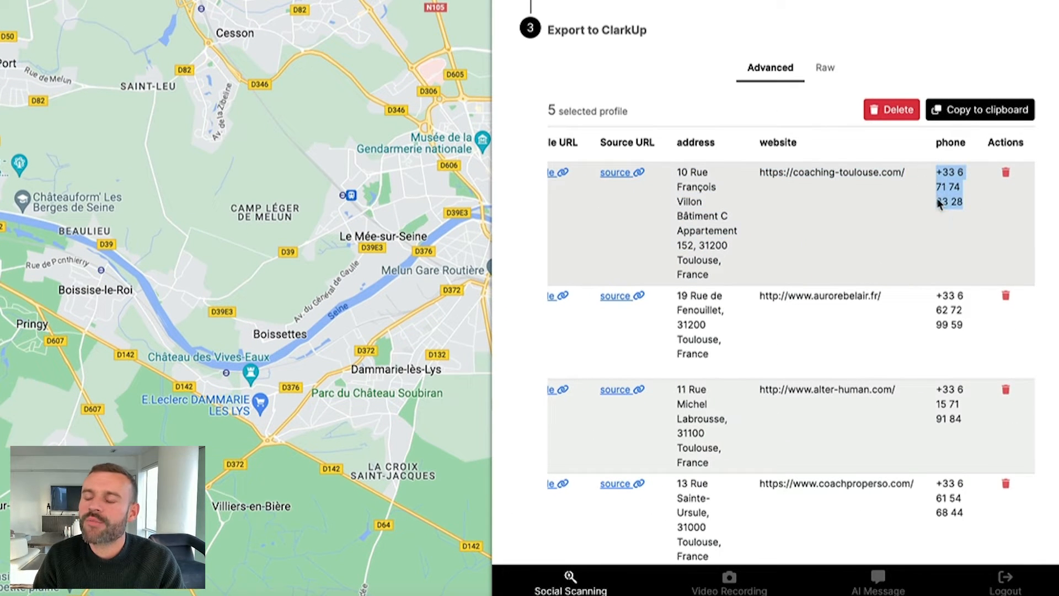
left_click(890, 233)
scroll(890, 234, "left", 2)
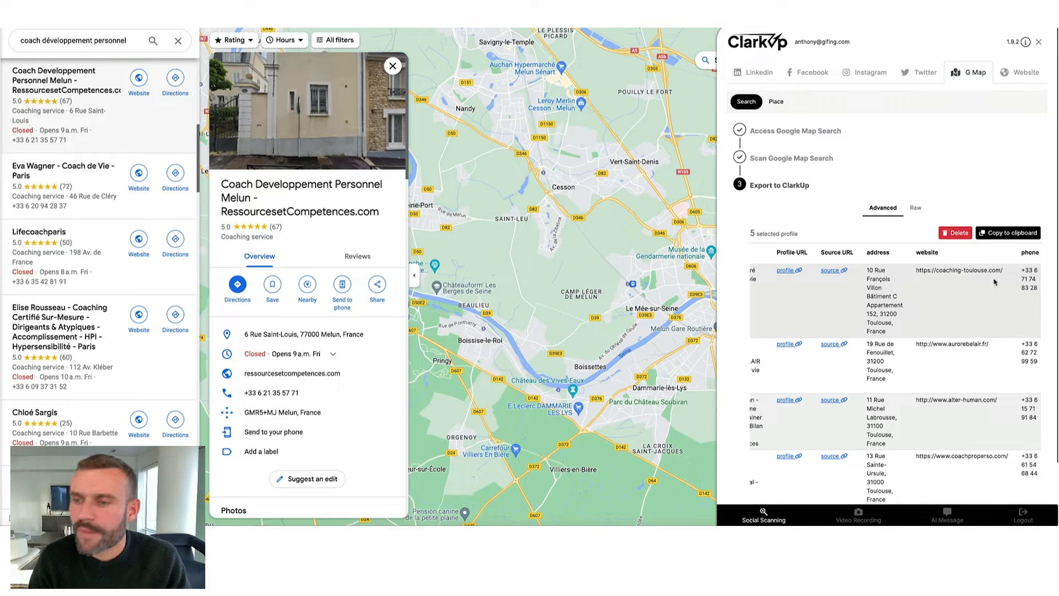
left_click(919, 321)
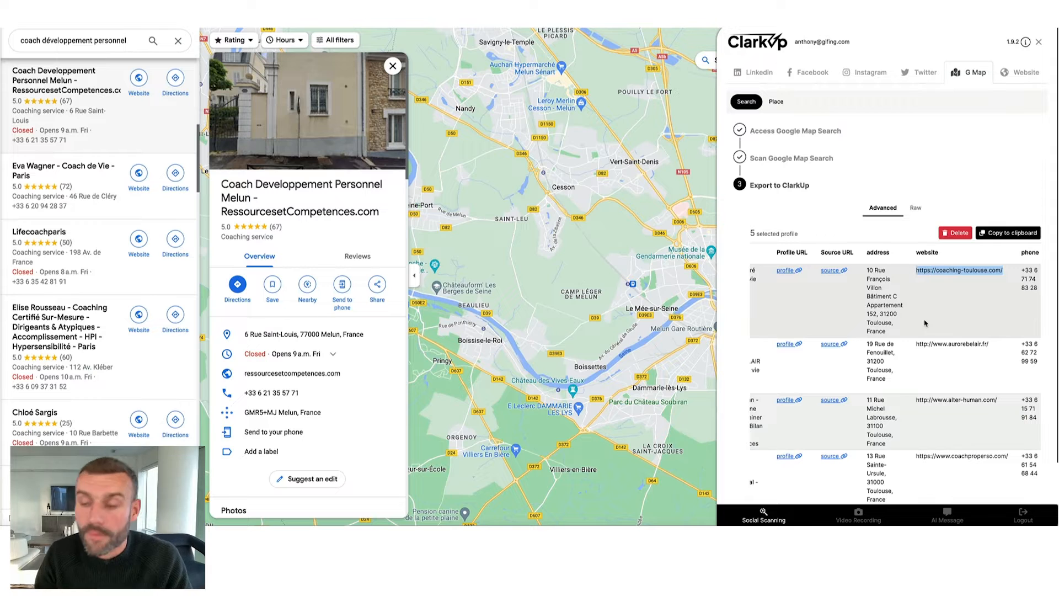
left_click_drag(989, 344, 931, 344)
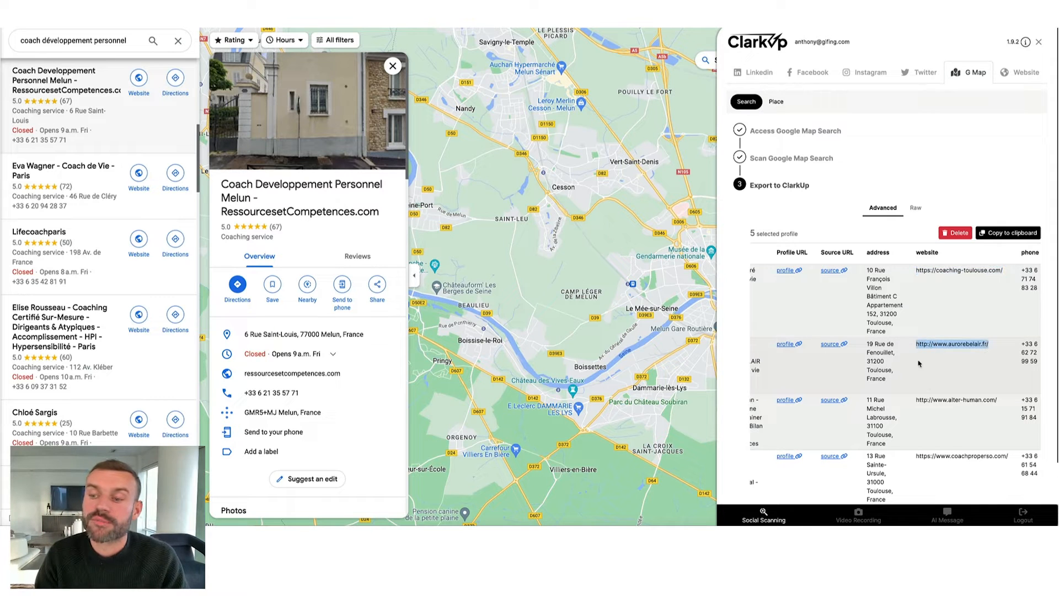
scroll(975, 420, "left", 2)
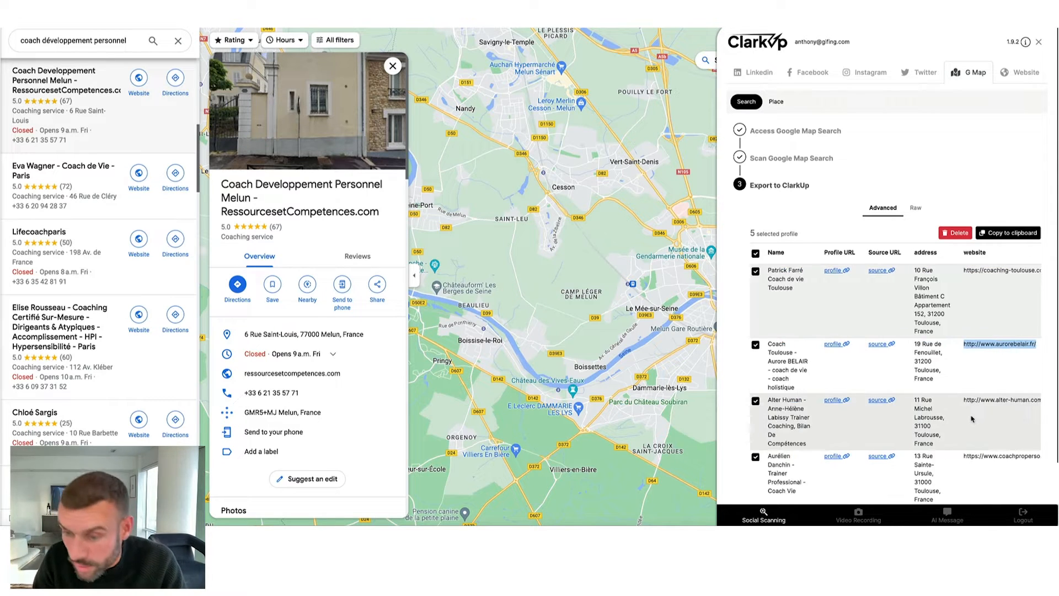
scroll(975, 419, "right", 4)
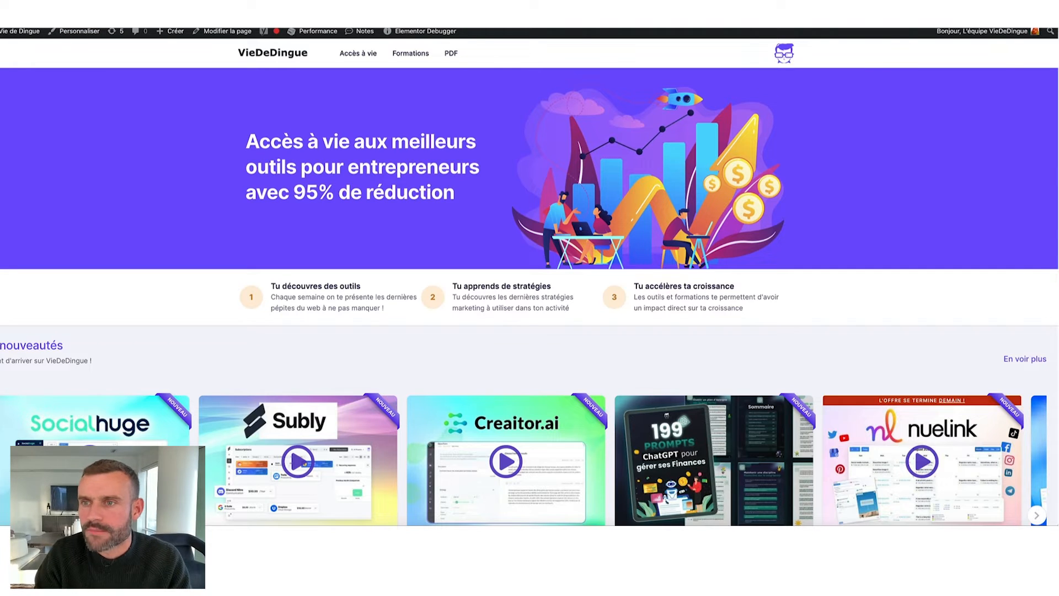
- Import the viededingue website profile with ClarkUp into the pipeline Accès à vie VieDeDingue
left_click(763, 514)
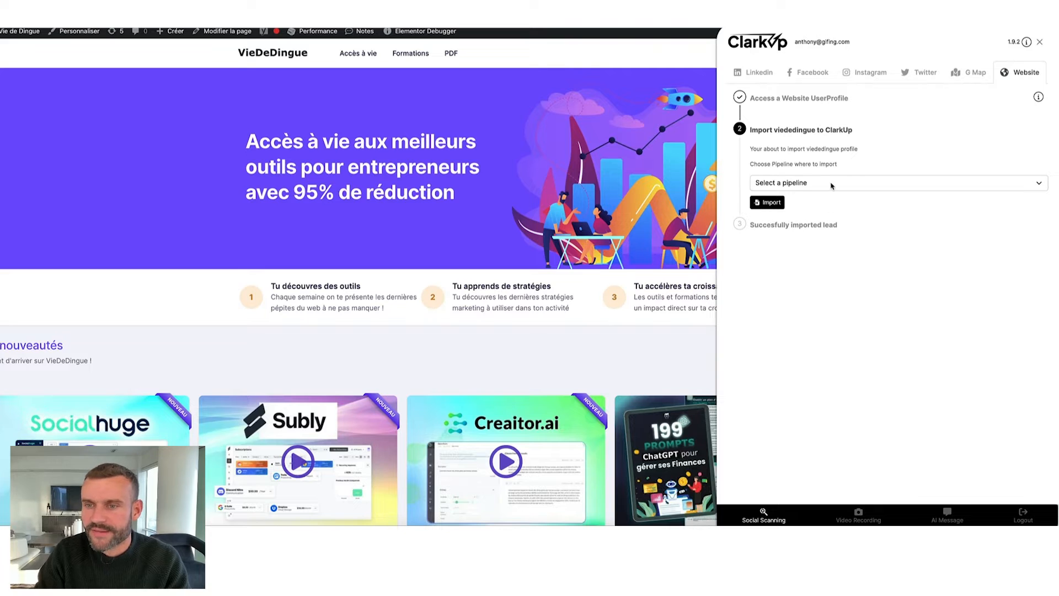
left_click(832, 185)
left_click(816, 207)
left_click(770, 203)
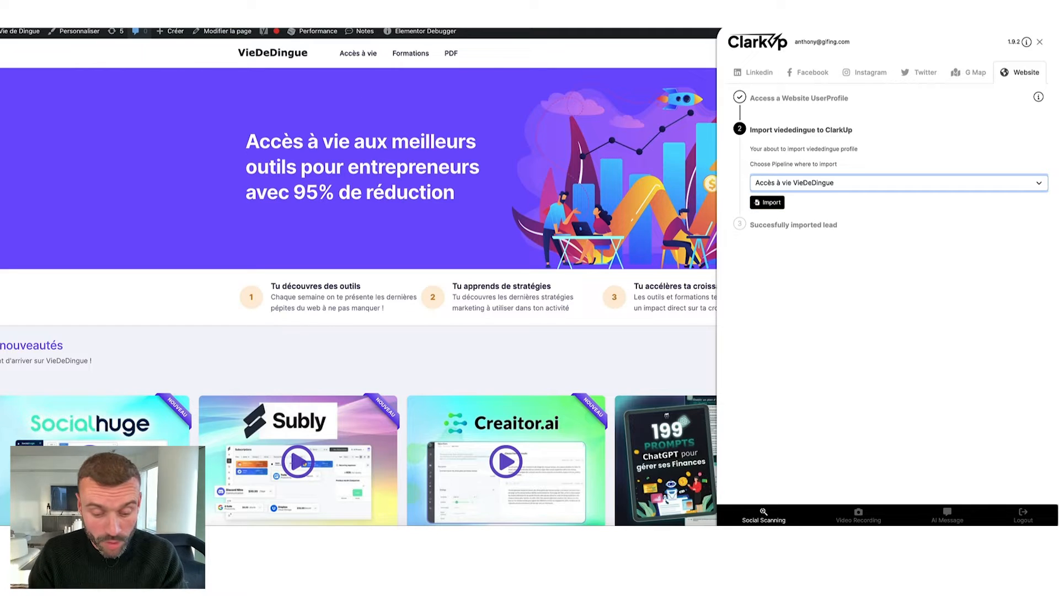